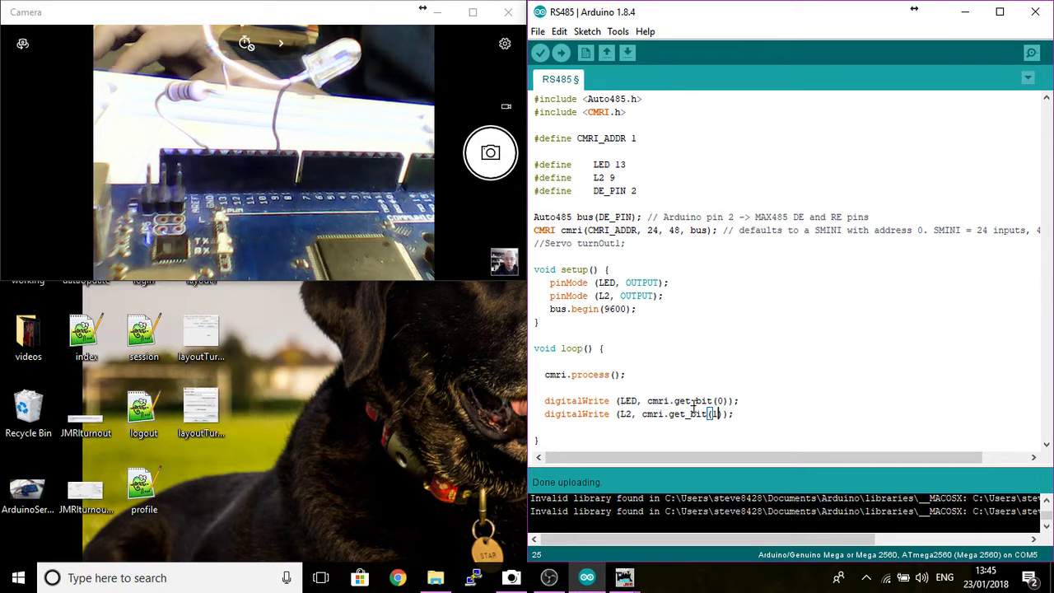
- Examine the two digitalWrite lines in loop(), checking which output each cmri.get_bit call drives
{"action": "left_click_drag", "start_coordinate": [701, 401], "coordinate": [729, 403]}
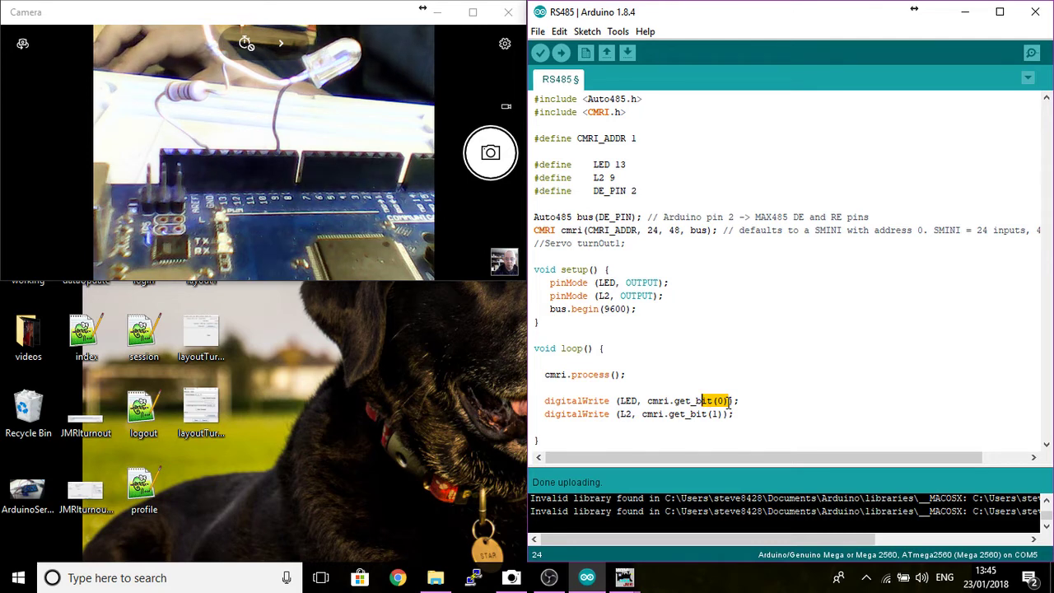
{"action": "double_click", "coordinate": [627, 401]}
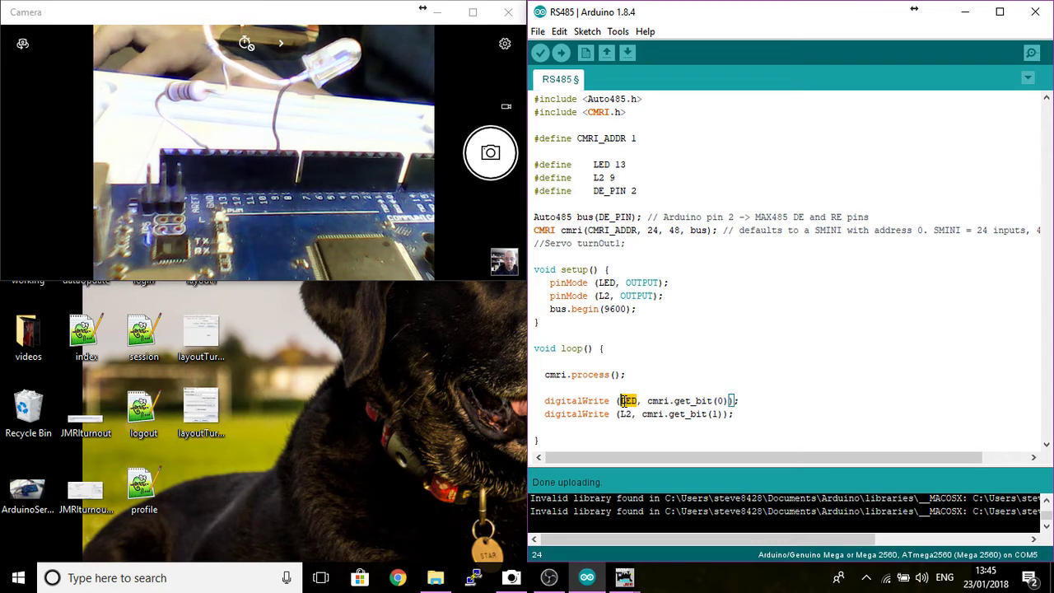
{"action": "double_click", "coordinate": [718, 401]}
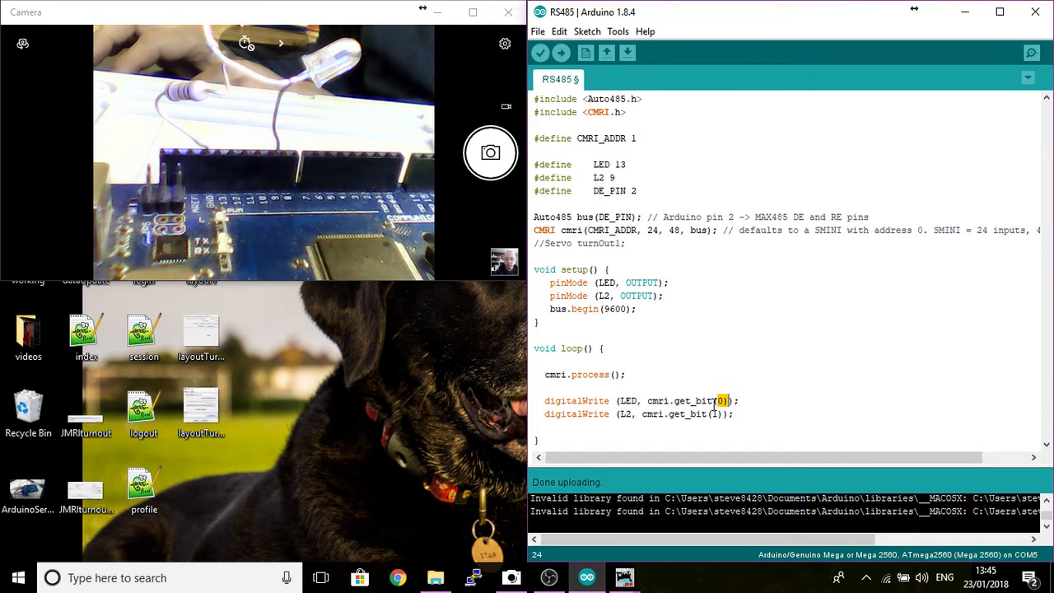
{"action": "left_click", "coordinate": [634, 401]}
{"action": "double_click", "coordinate": [631, 401]}
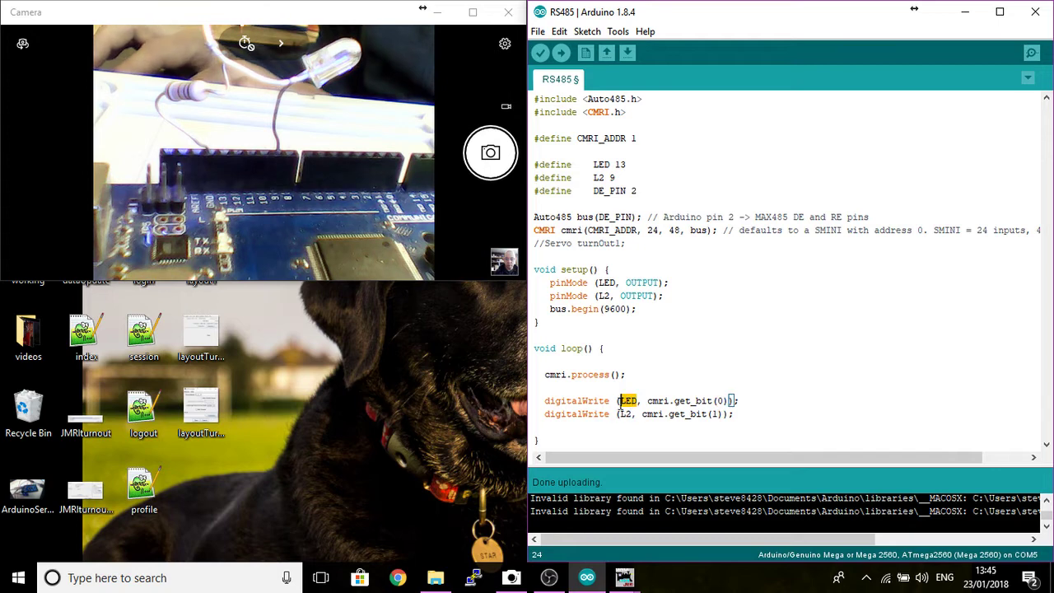
{"action": "double_click", "coordinate": [629, 414]}
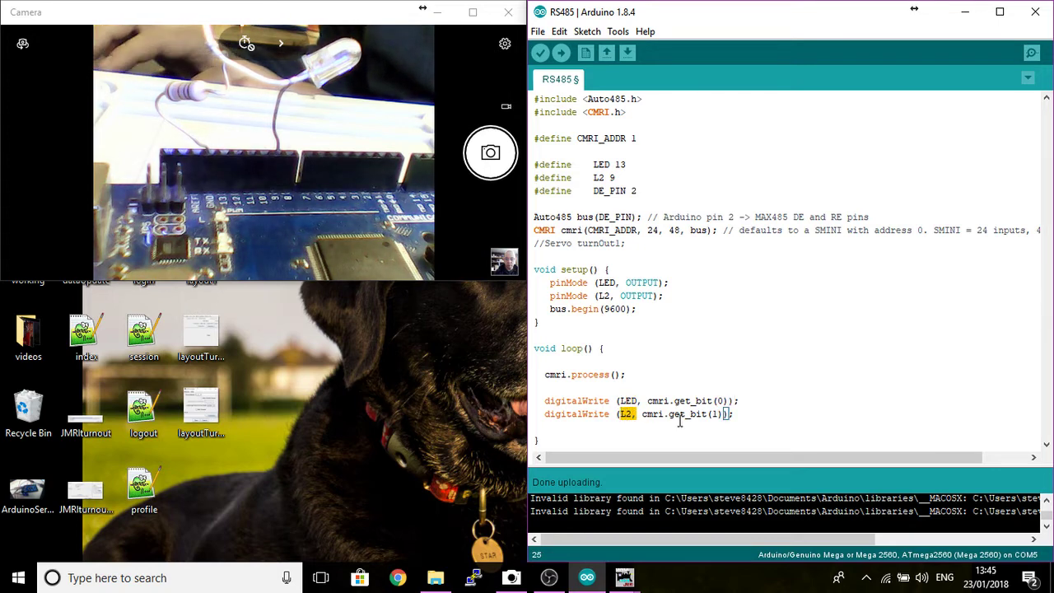
{"action": "left_click", "coordinate": [755, 413]}
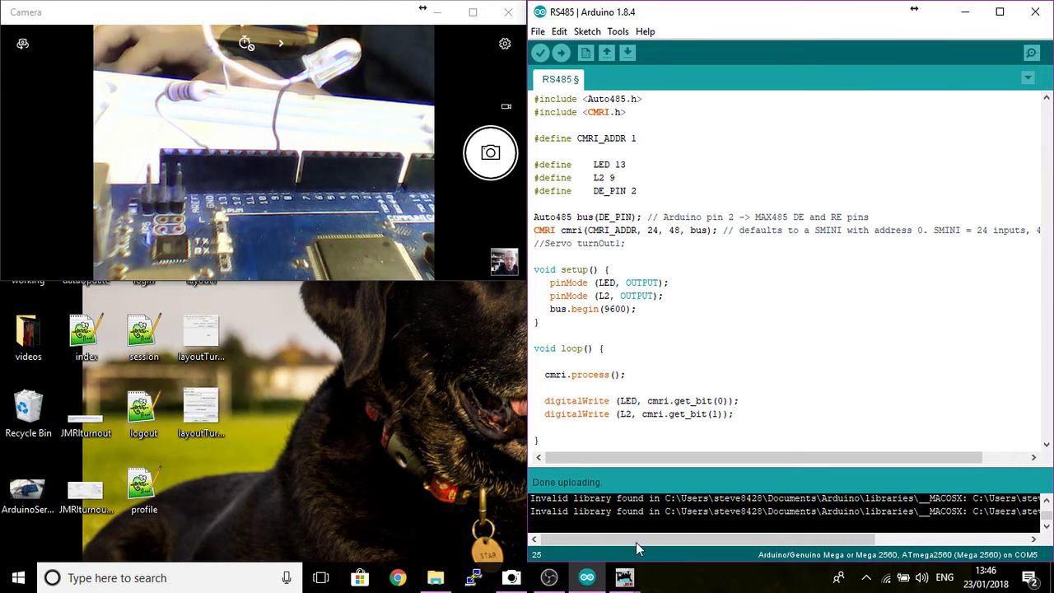
{"action": "mouse_move", "coordinate": [631, 582]}
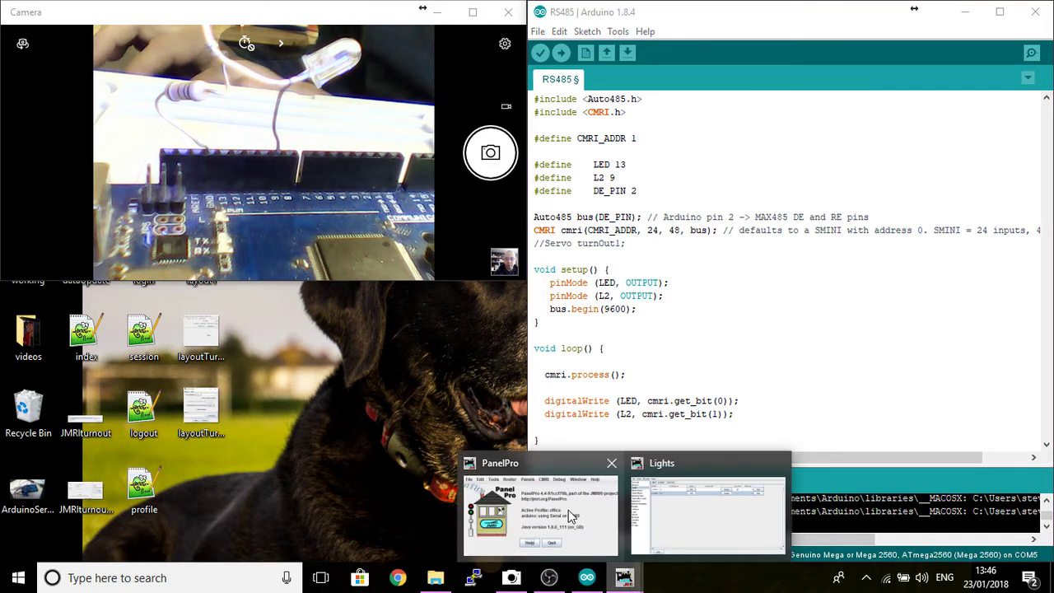
{"action": "mouse_move", "coordinate": [568, 509]}
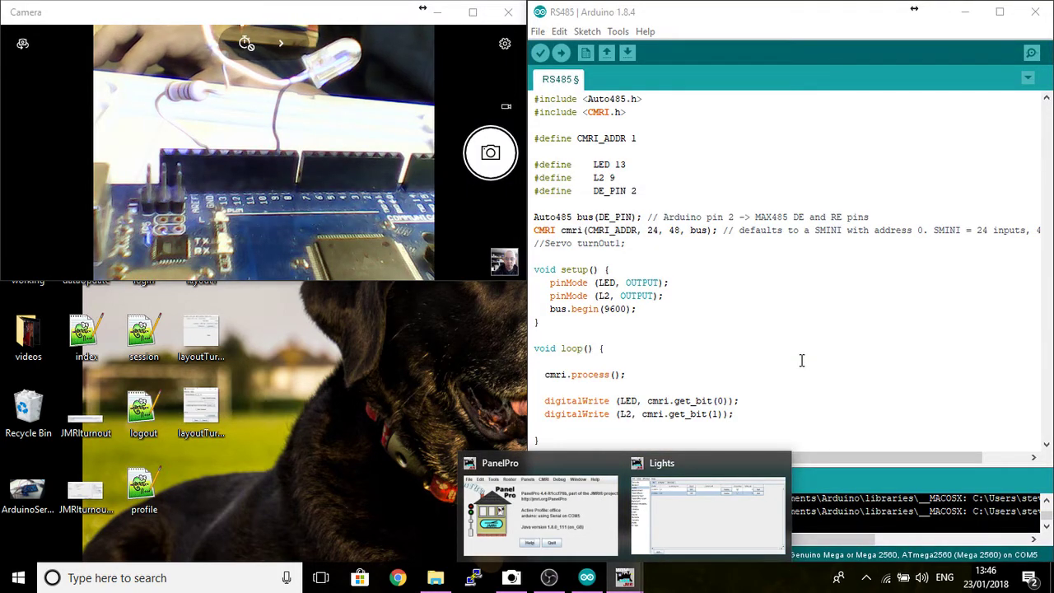
{"action": "left_click", "coordinate": [802, 360]}
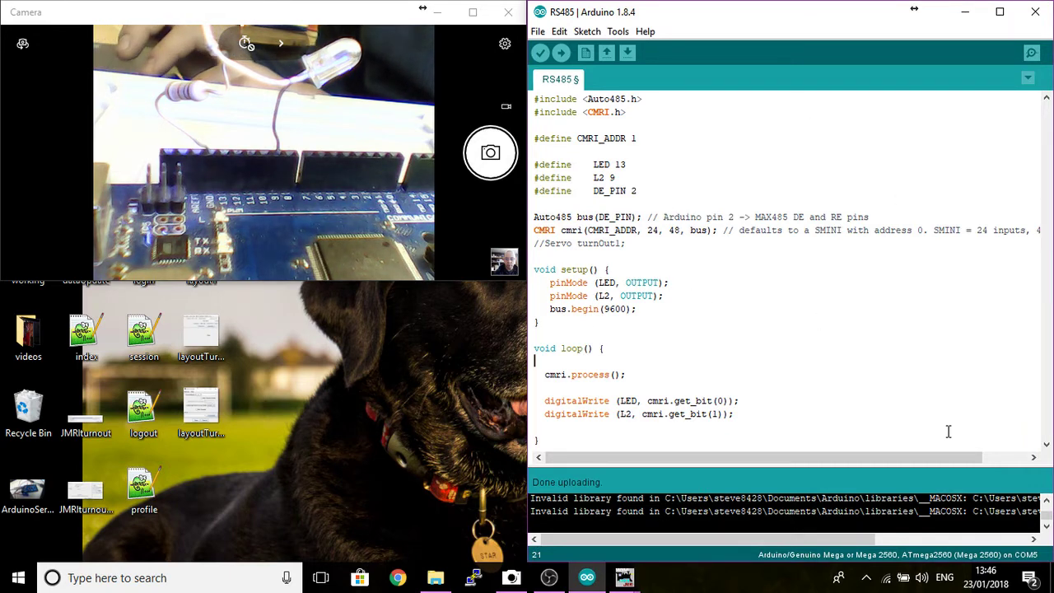
- Minimize the Arduino IDE, switch to JMRI PanelPro and close its Lights window
{"action": "left_click", "coordinate": [966, 17]}
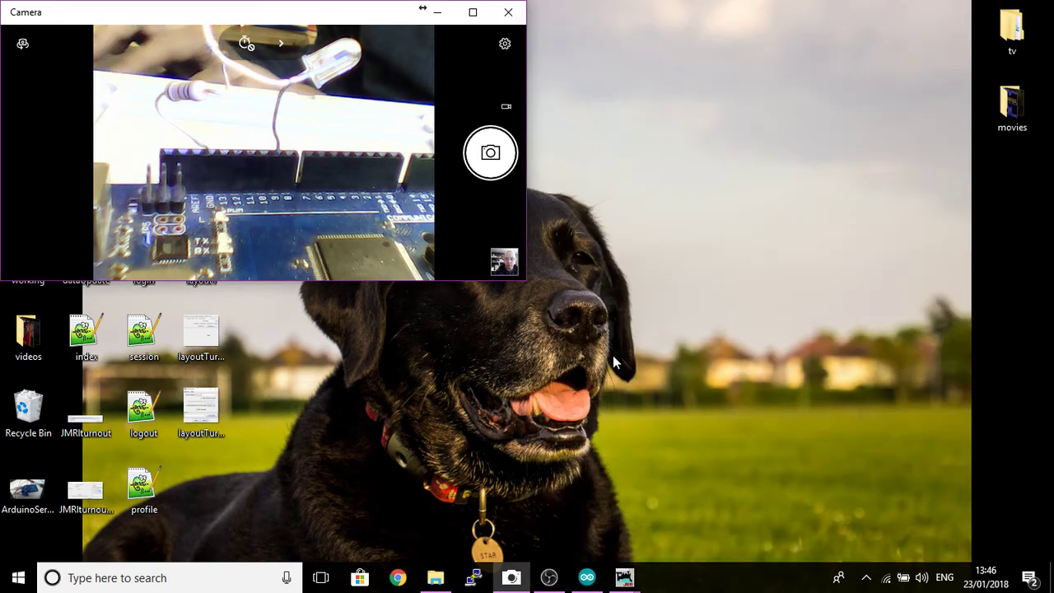
{"action": "left_click", "coordinate": [634, 583]}
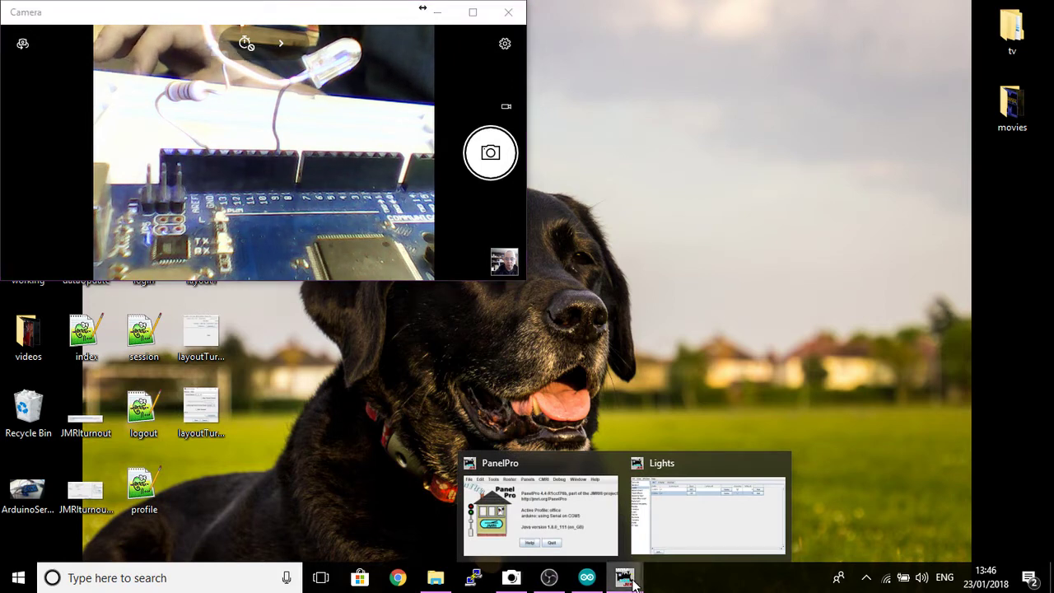
{"action": "left_click", "coordinate": [564, 515]}
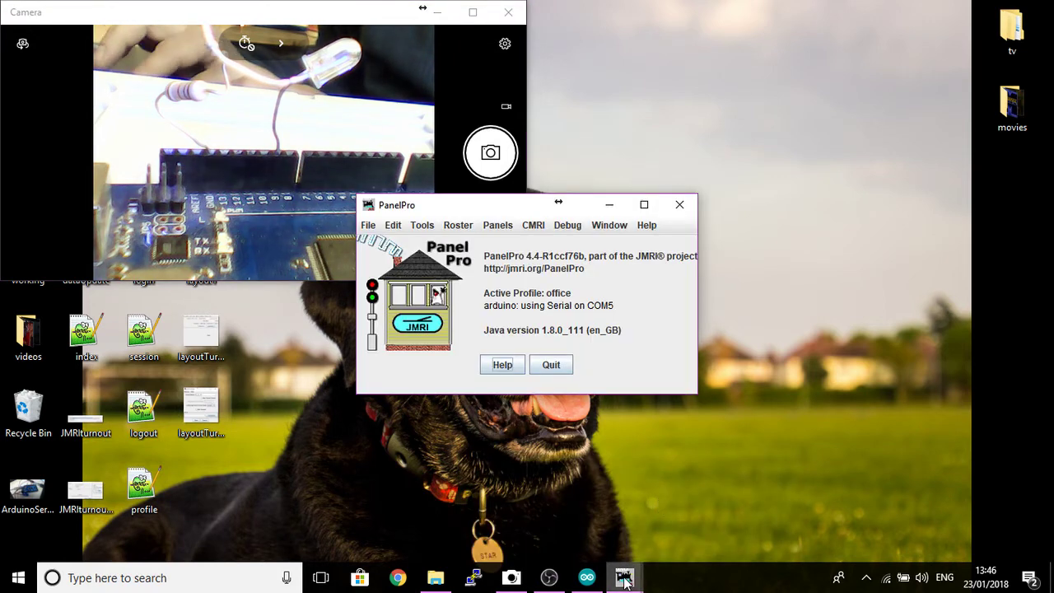
{"action": "mouse_move", "coordinate": [645, 565]}
{"action": "mouse_move", "coordinate": [778, 465]}
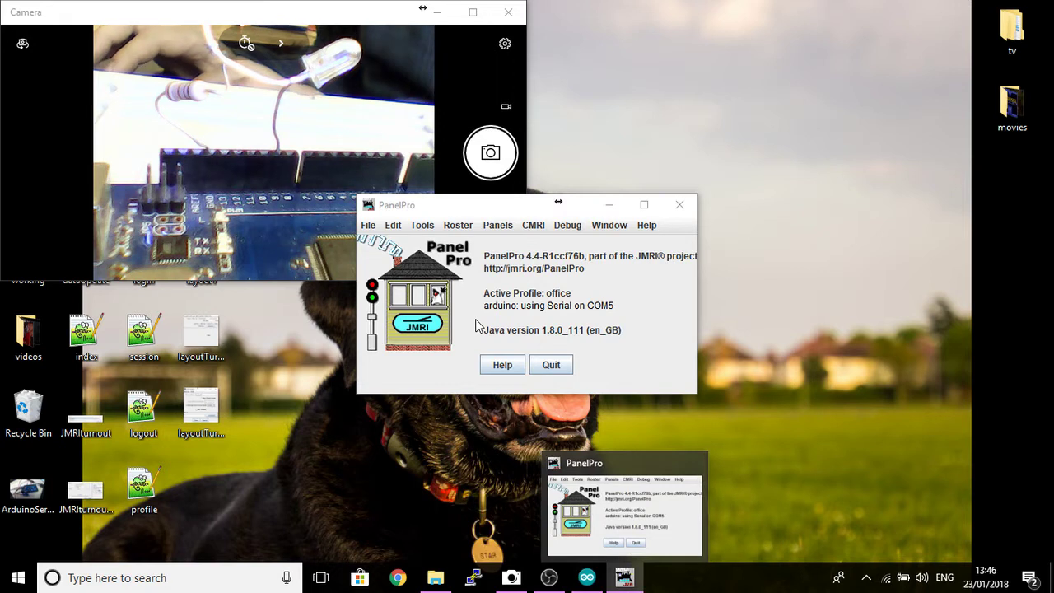
- Open the PanelPro preferences and browse the available system manufacturers for the arduino connection
{"action": "left_click", "coordinate": [393, 227]}
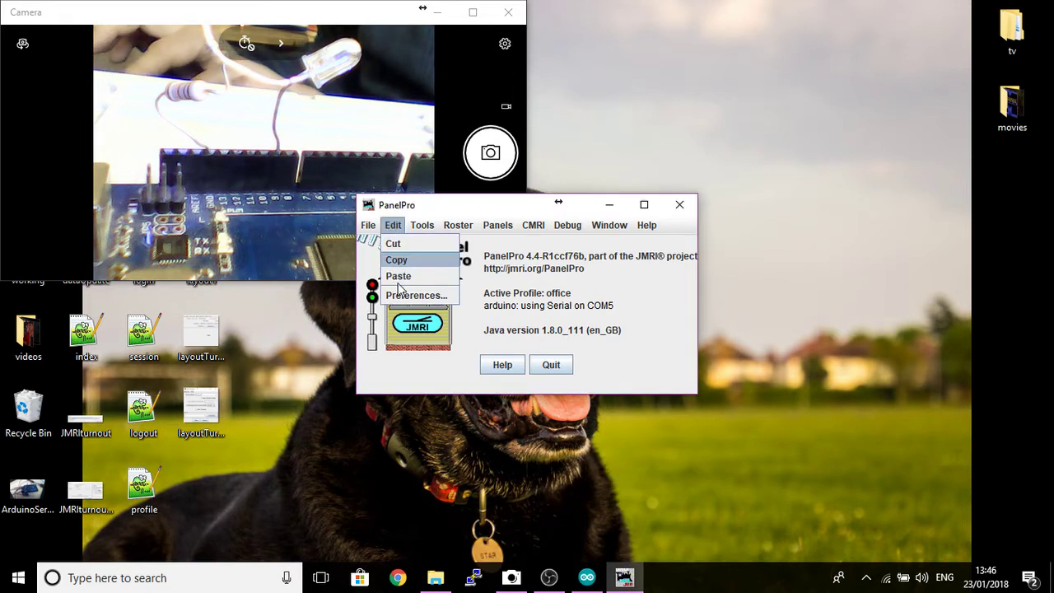
{"action": "left_click", "coordinate": [401, 296]}
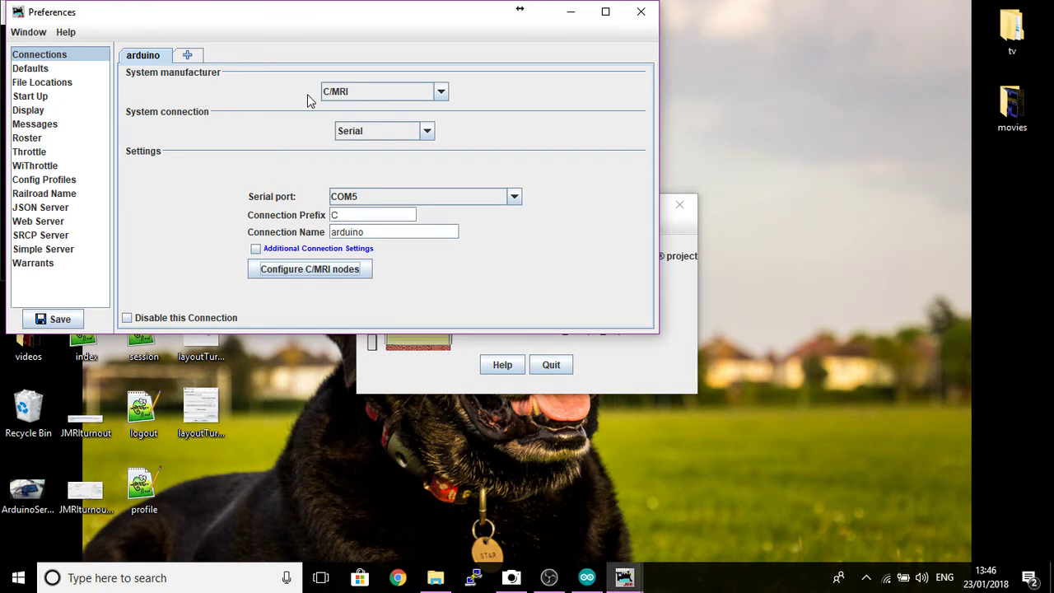
{"action": "left_click", "coordinate": [347, 97]}
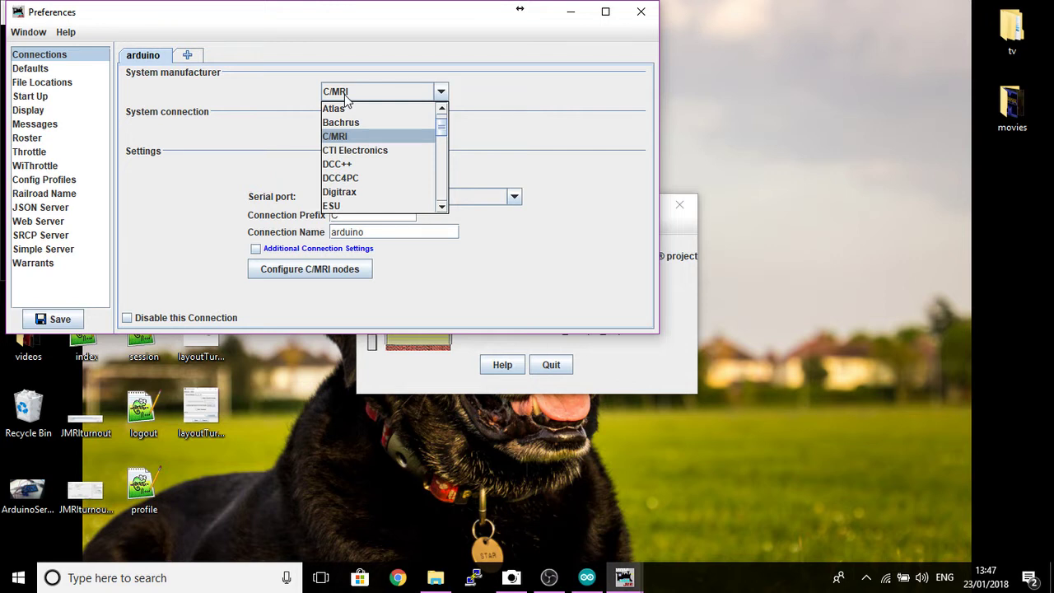
{"action": "left_click", "coordinate": [440, 197]}
{"action": "left_click", "coordinate": [440, 198]}
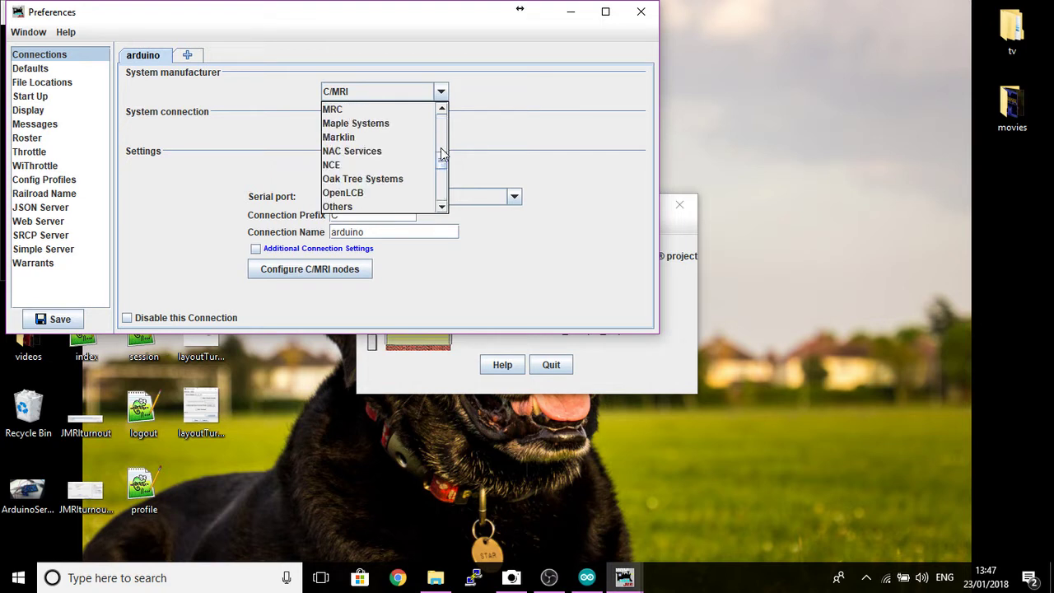
{"action": "left_click", "coordinate": [442, 183]}
{"action": "left_click", "coordinate": [443, 200]}
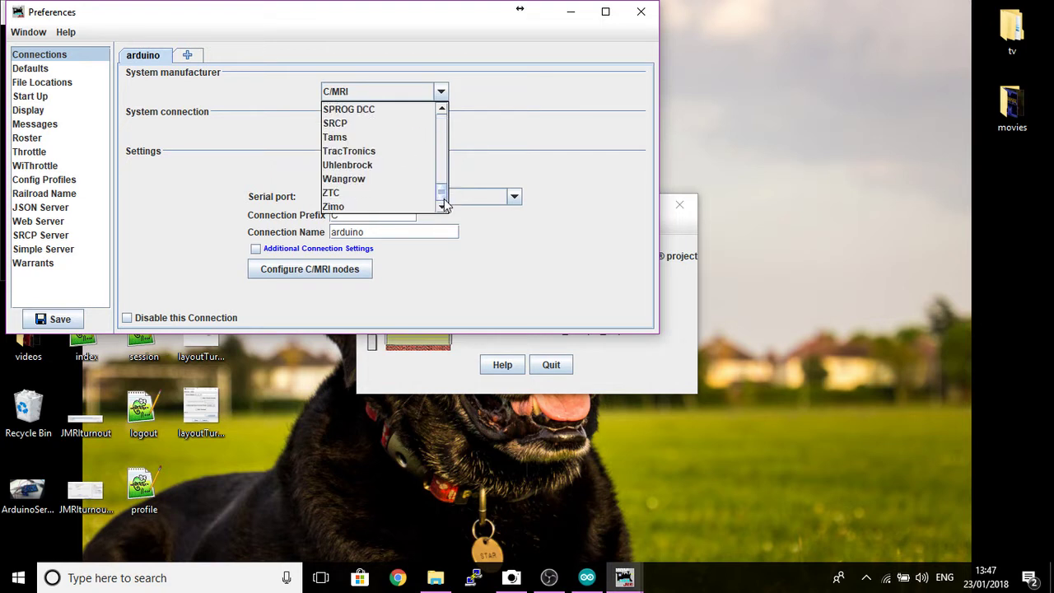
{"action": "scroll", "coordinate": [406, 175], "scroll_direction": "up", "scroll_amount": 1}
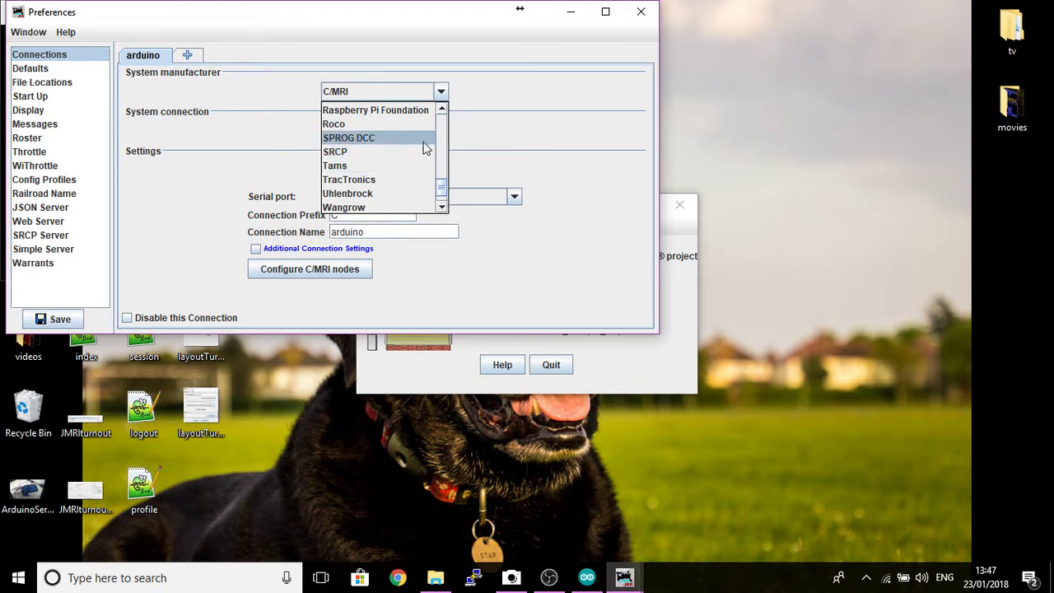
{"action": "left_click", "coordinate": [492, 138]}
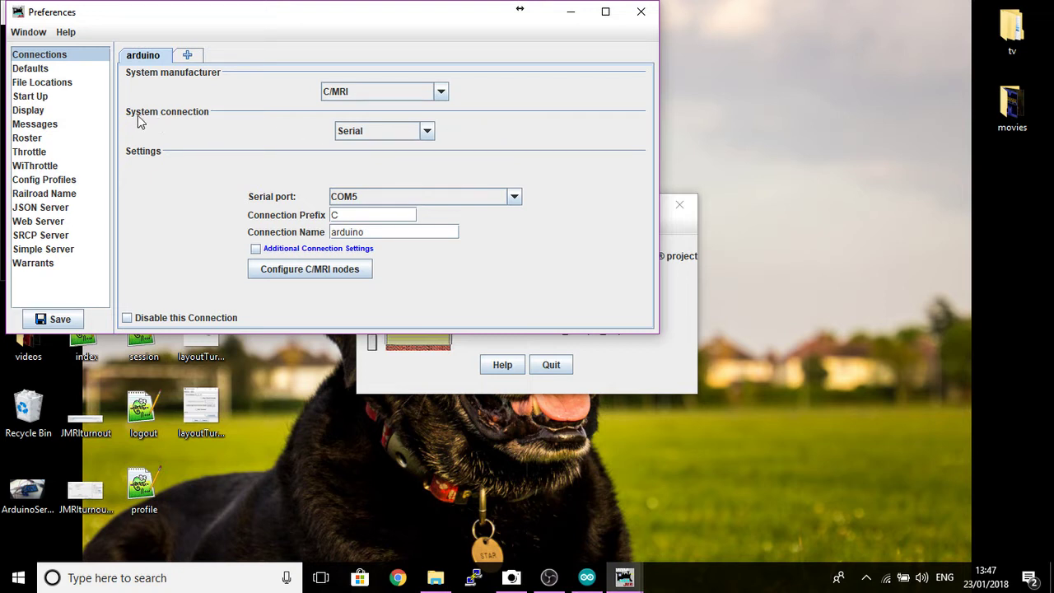
- Check the system connection and serial port choices available for the arduino connection
{"action": "left_click", "coordinate": [362, 137]}
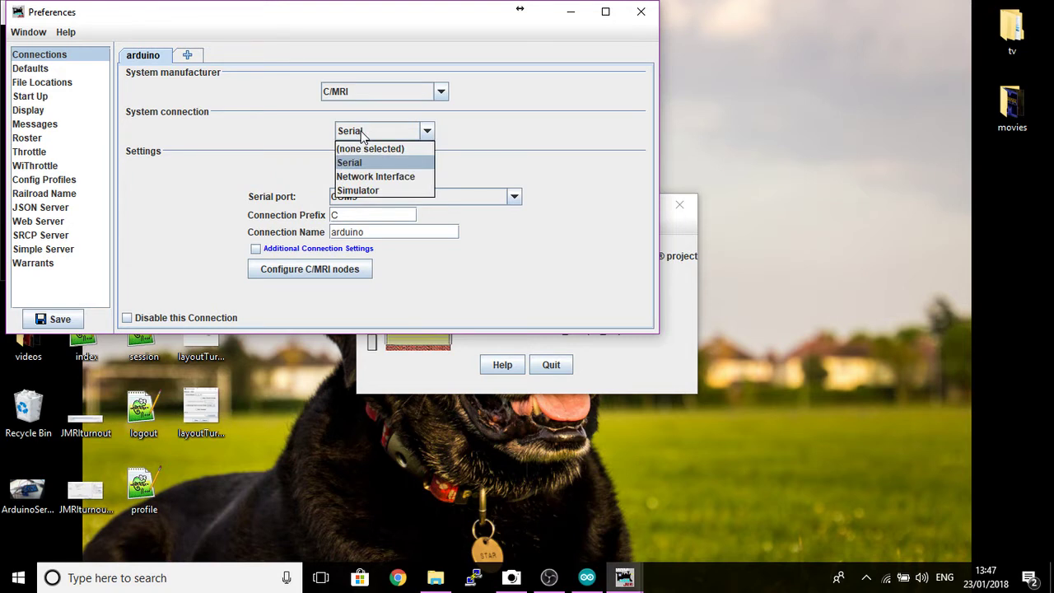
{"action": "left_click", "coordinate": [299, 136]}
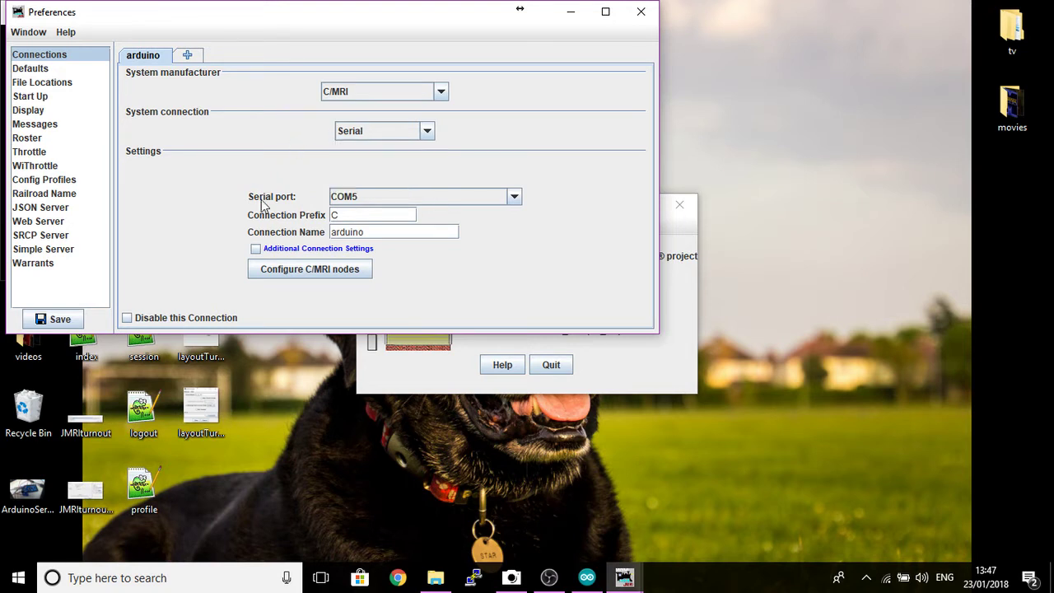
{"action": "left_click", "coordinate": [381, 199]}
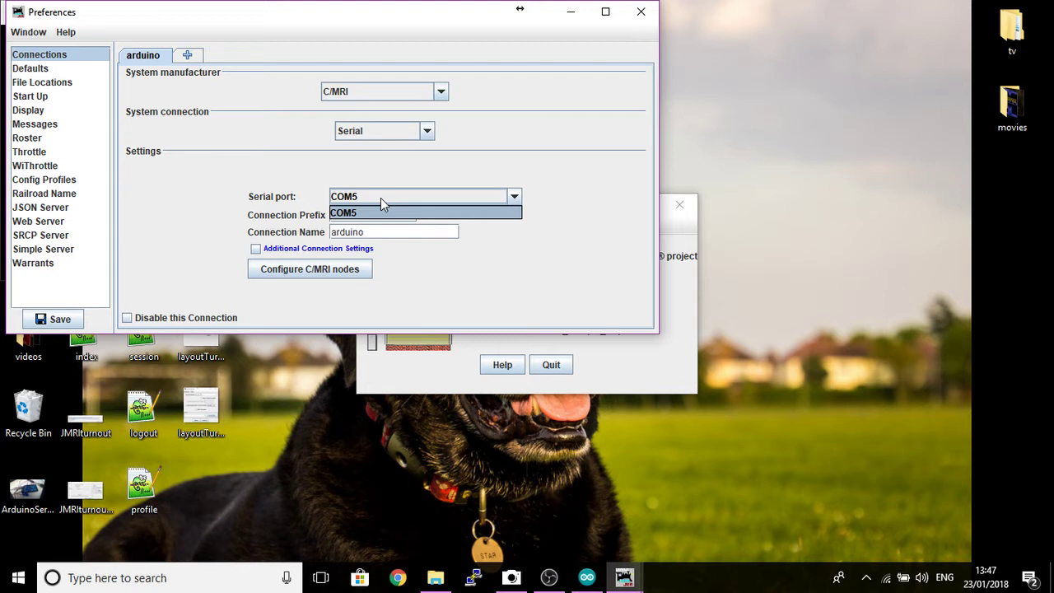
- Switch to the Arduino IDE to check which serial port the board uses, and return to the PanelPro preferences
{"action": "left_click", "coordinate": [588, 578]}
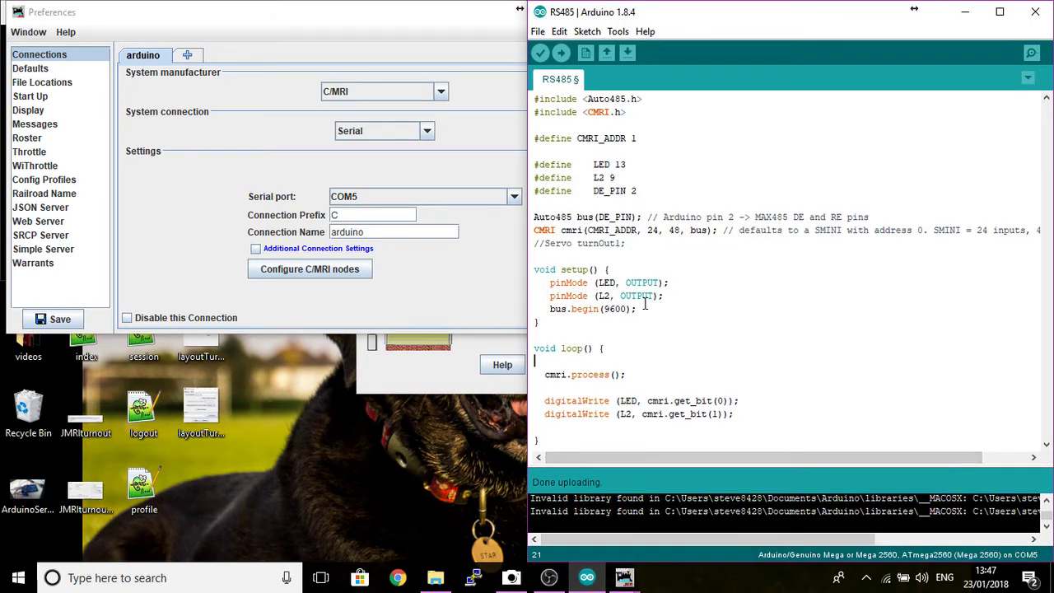
{"action": "left_click", "coordinate": [617, 31]}
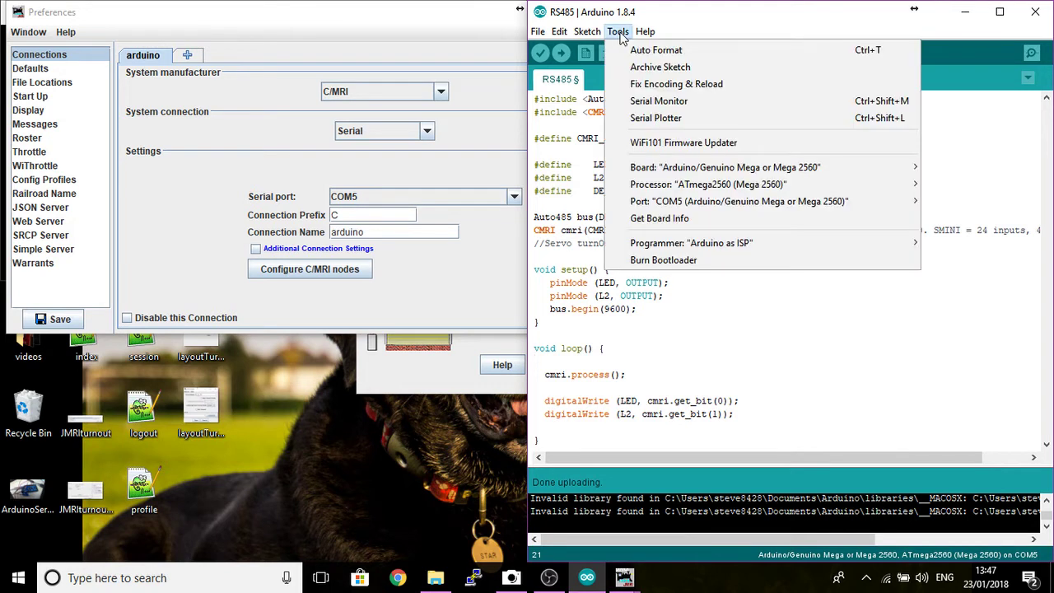
{"action": "mouse_move", "coordinate": [690, 191]}
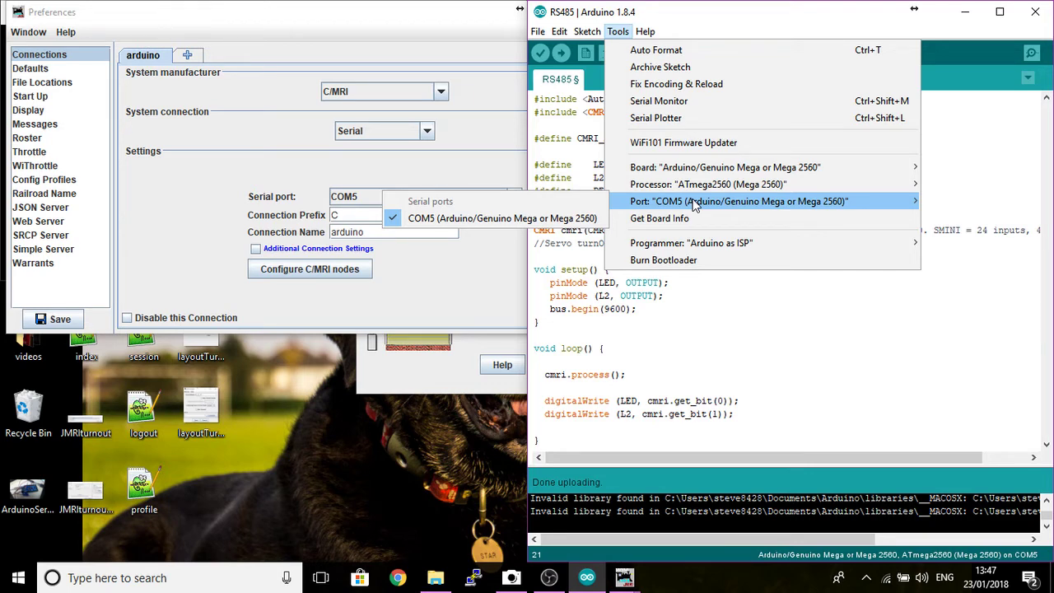
{"action": "left_click", "coordinate": [965, 13]}
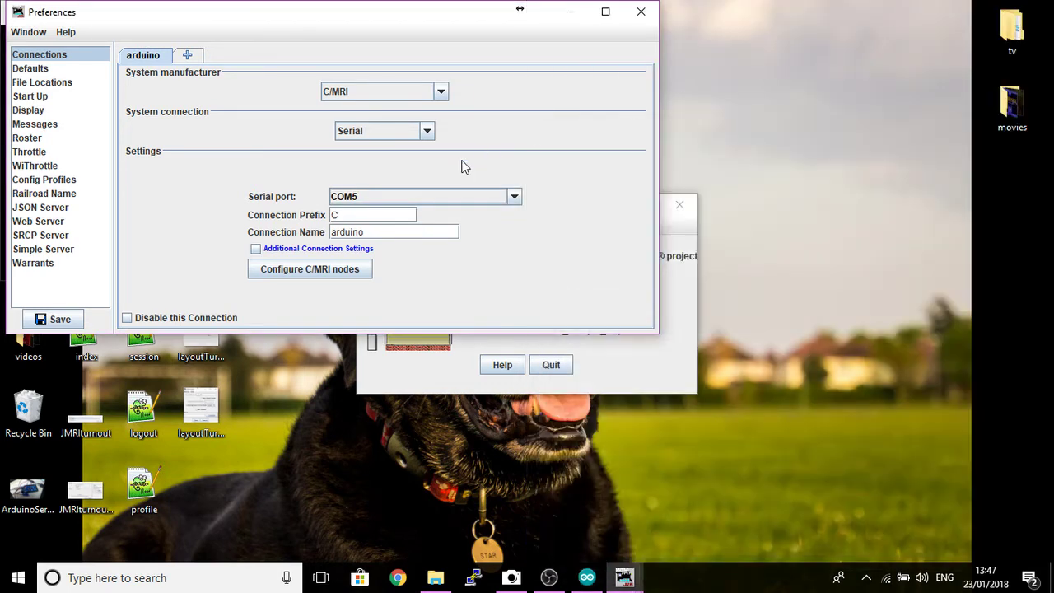
- Review the connection prefix and connection name of the arduino connection
{"action": "left_click_drag", "start_coordinate": [344, 215], "coordinate": [329, 233]}
{"action": "left_click", "coordinate": [372, 233]}
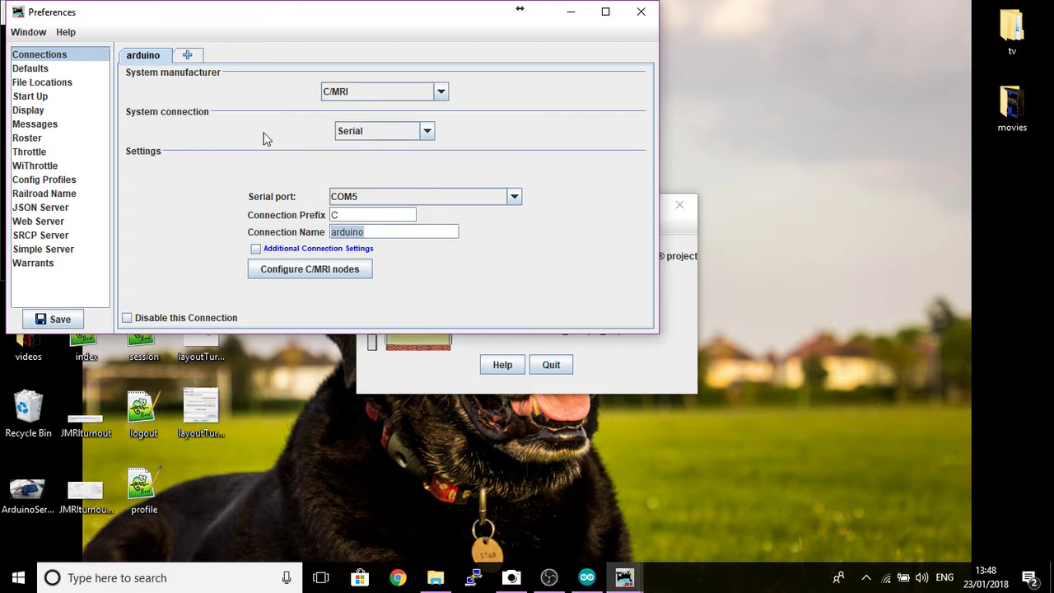
- Add a blank second connection in the preferences and delete it again
{"action": "left_click", "coordinate": [188, 55]}
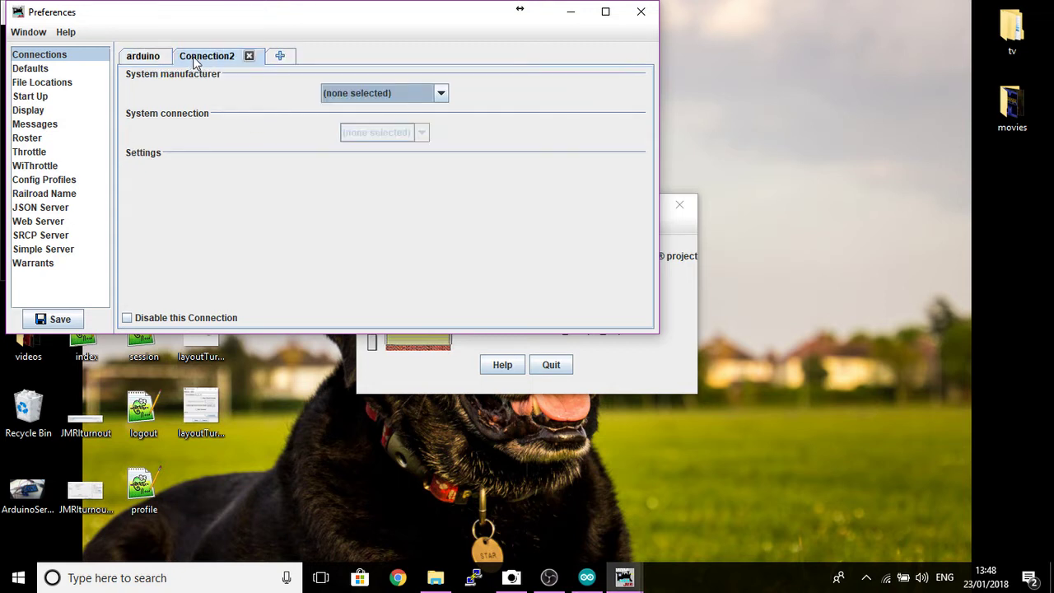
{"action": "left_click", "coordinate": [250, 56]}
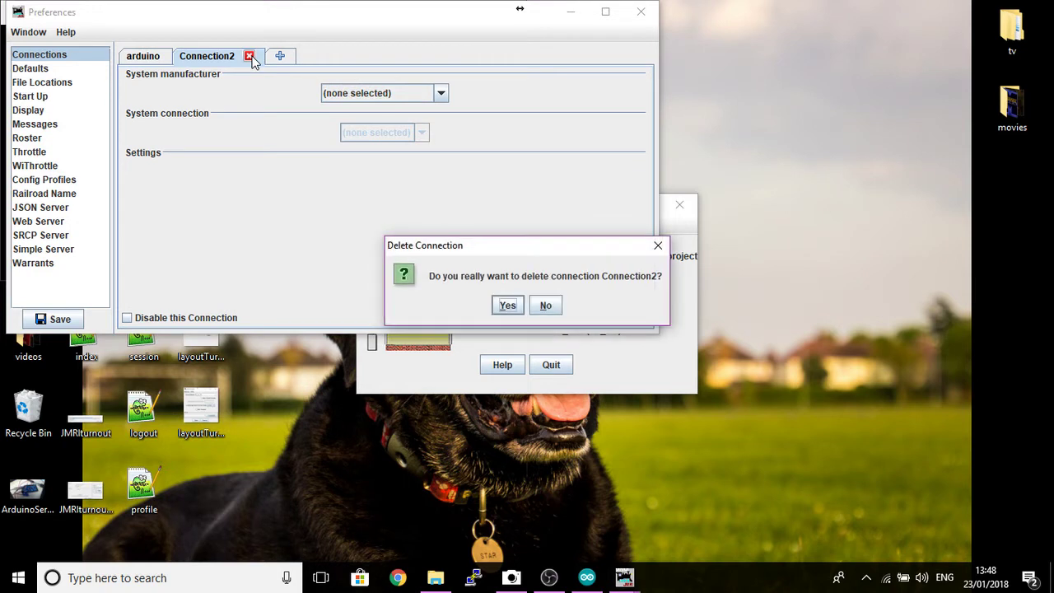
{"action": "left_click", "coordinate": [513, 309]}
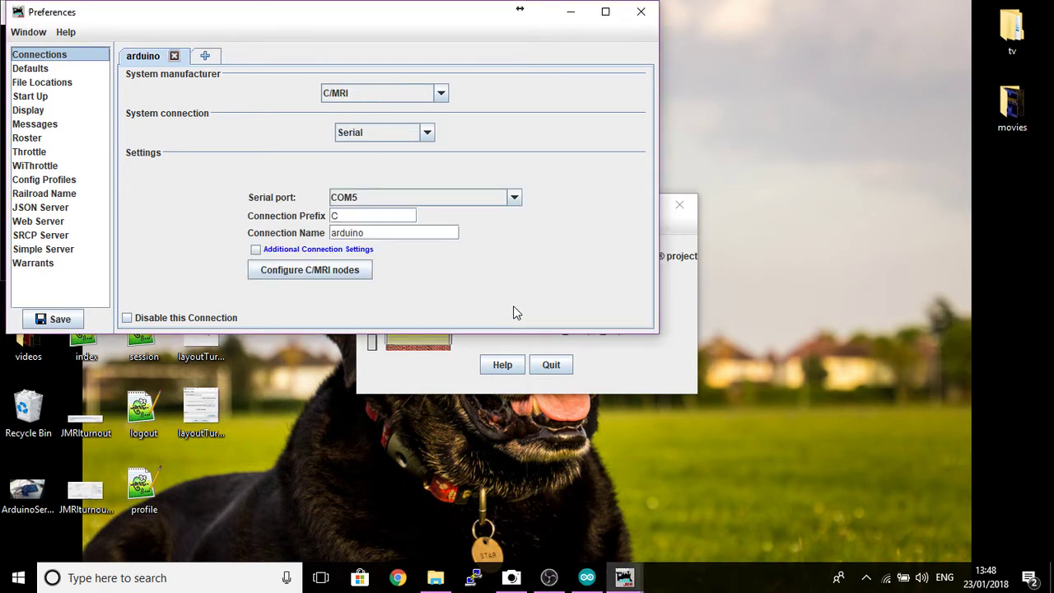
- Try to add an SMINI node with address 0 in the C/MRI node configuration, and close that dialog
{"action": "left_click", "coordinate": [369, 135]}
{"action": "left_click", "coordinate": [369, 136]}
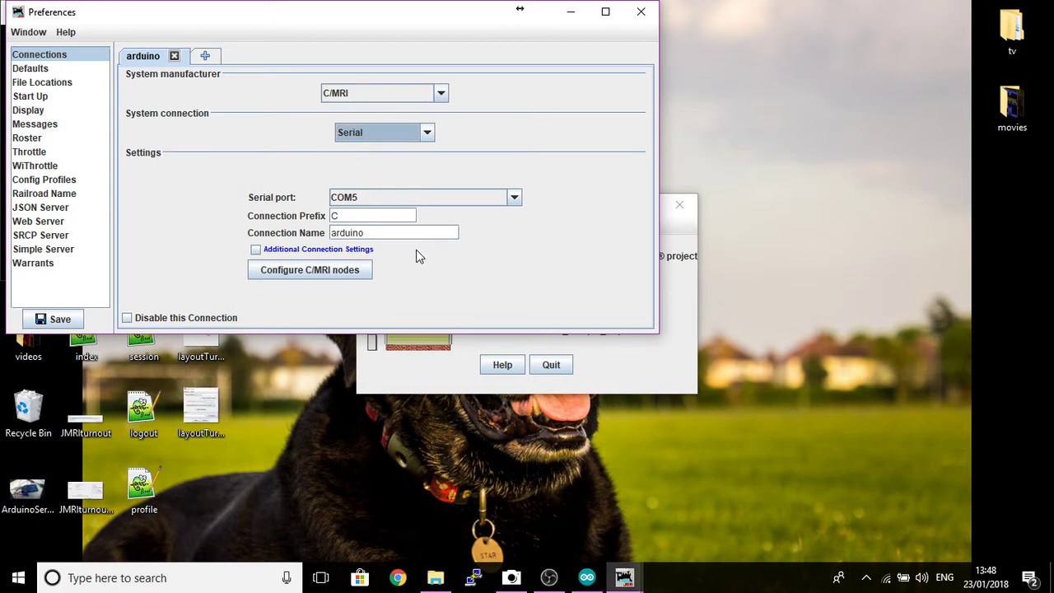
{"action": "left_click", "coordinate": [325, 272]}
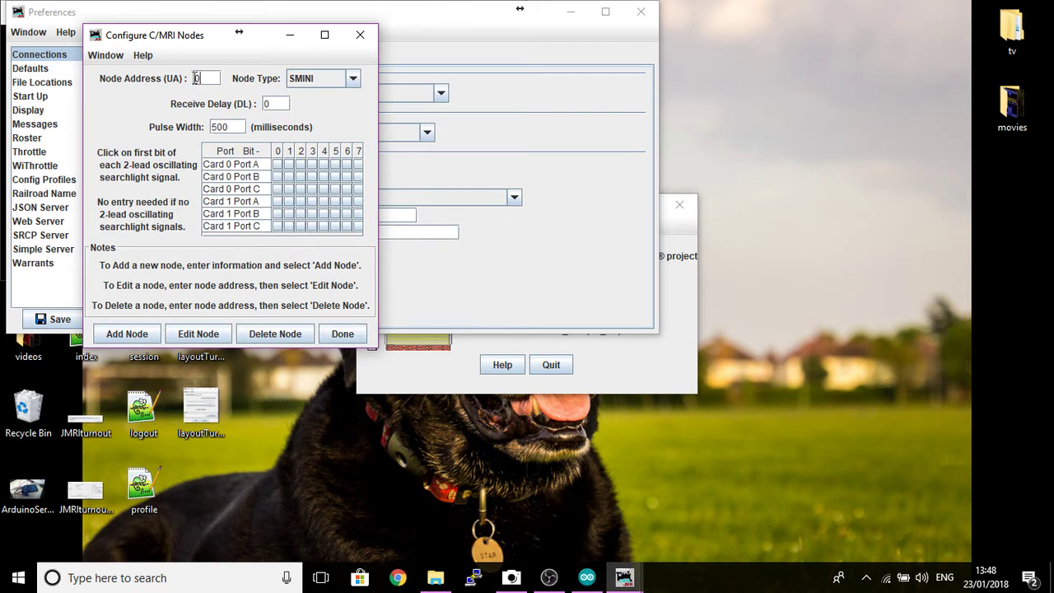
{"action": "left_click", "coordinate": [127, 338]}
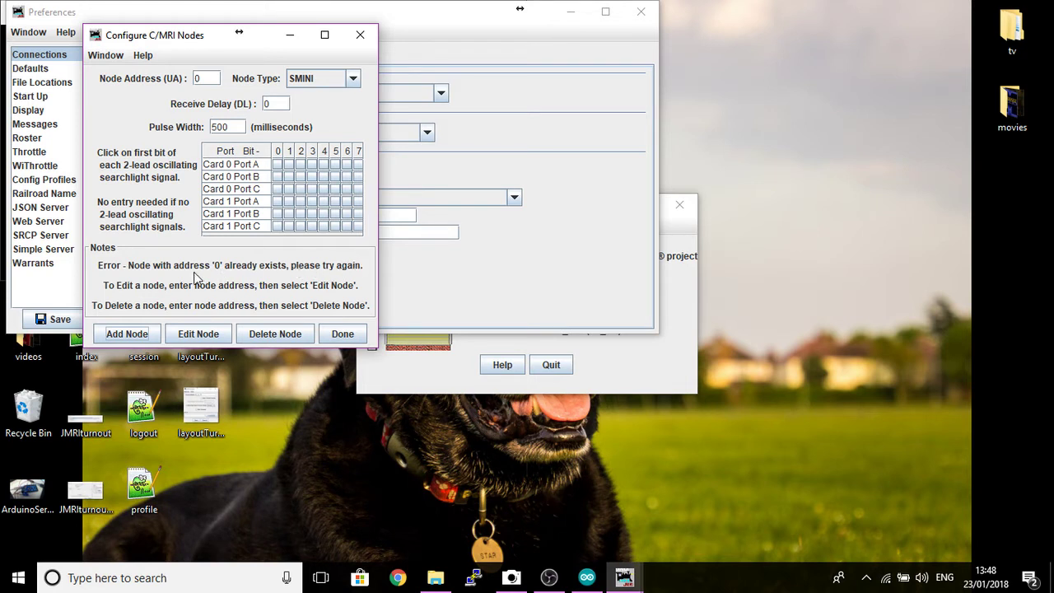
{"action": "left_click", "coordinate": [342, 333]}
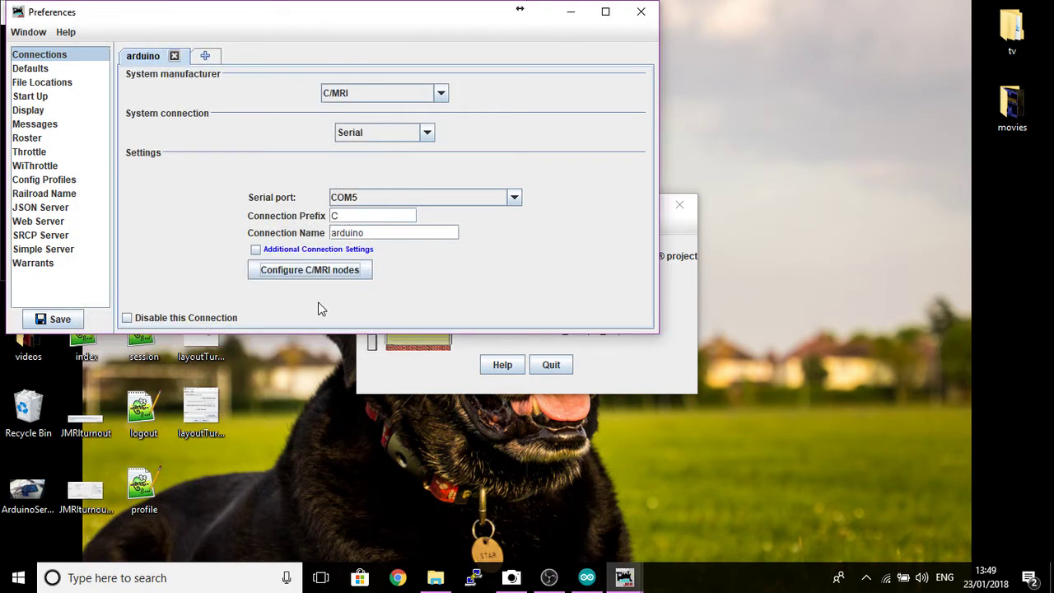
- Save the connection preferences and open the Lights table in PanelPro
{"action": "left_click", "coordinate": [51, 323]}
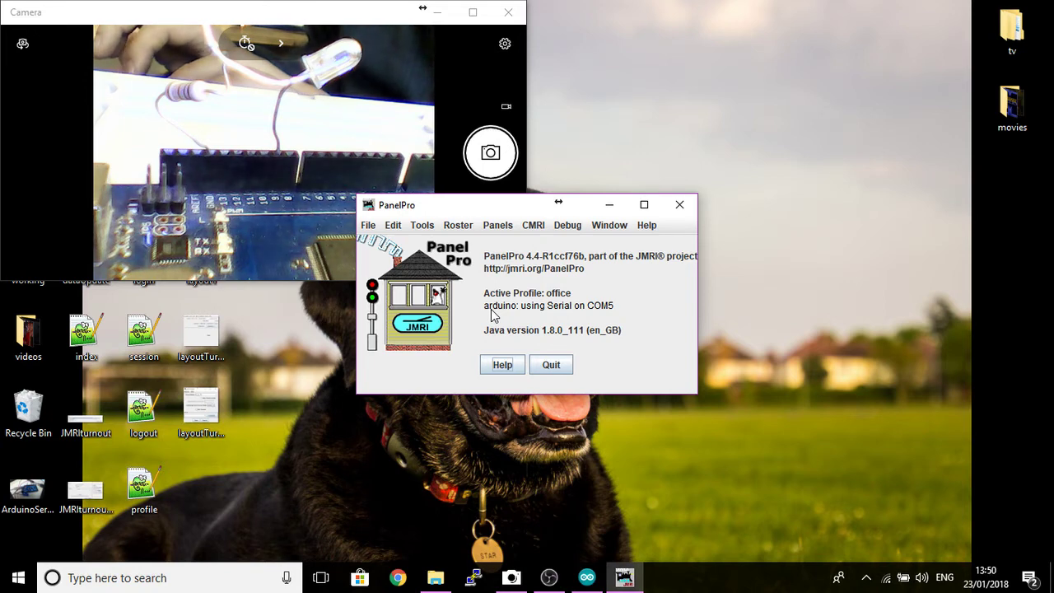
{"action": "left_click", "coordinate": [425, 229]}
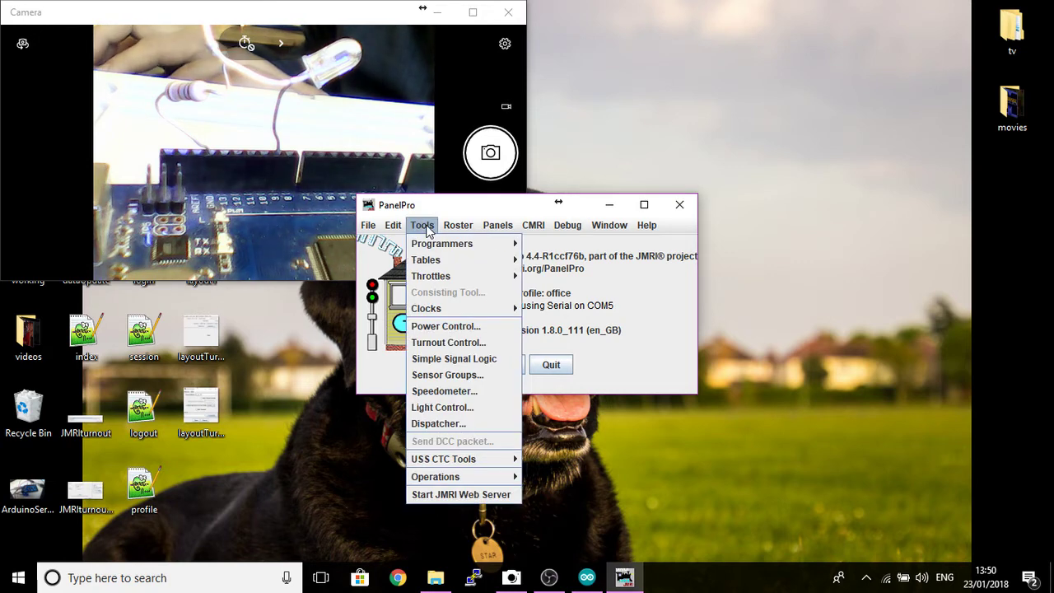
{"action": "mouse_move", "coordinate": [438, 264]}
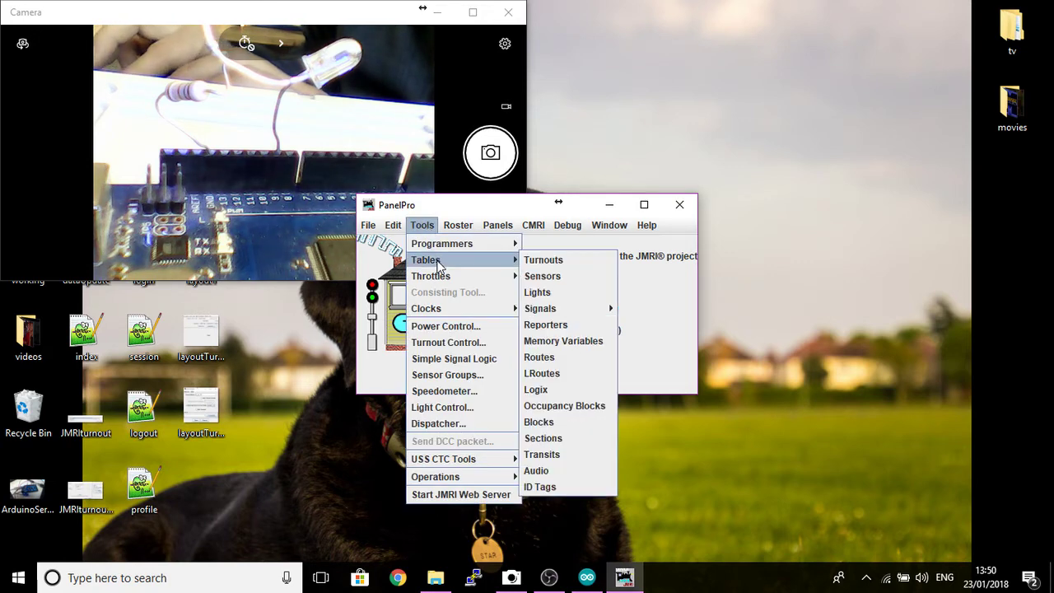
{"action": "left_click", "coordinate": [538, 294]}
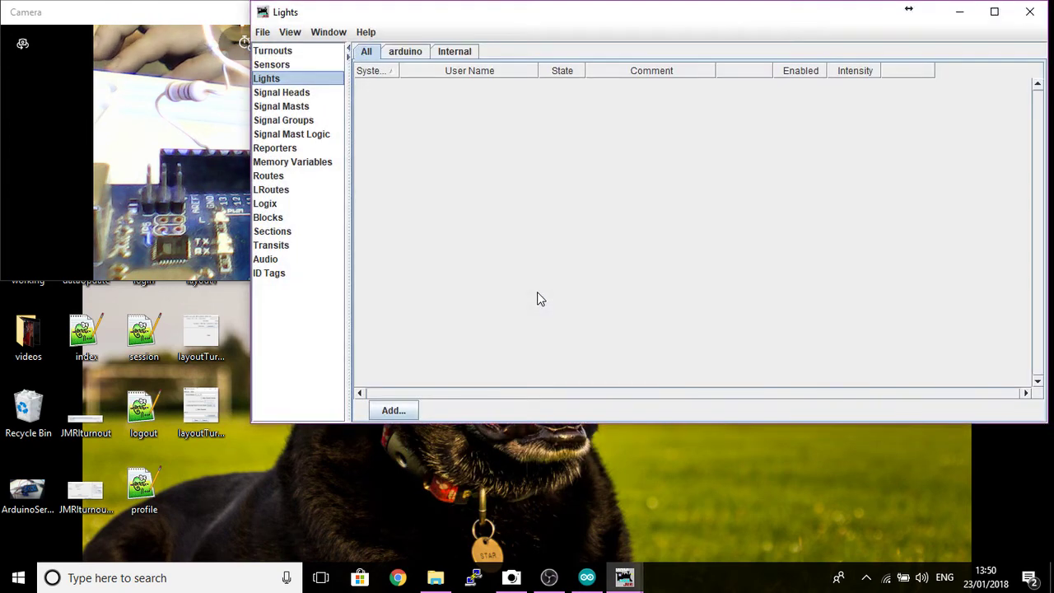
- Start a new light on the arduino system connection with hardware address 1001
{"action": "left_click", "coordinate": [391, 410]}
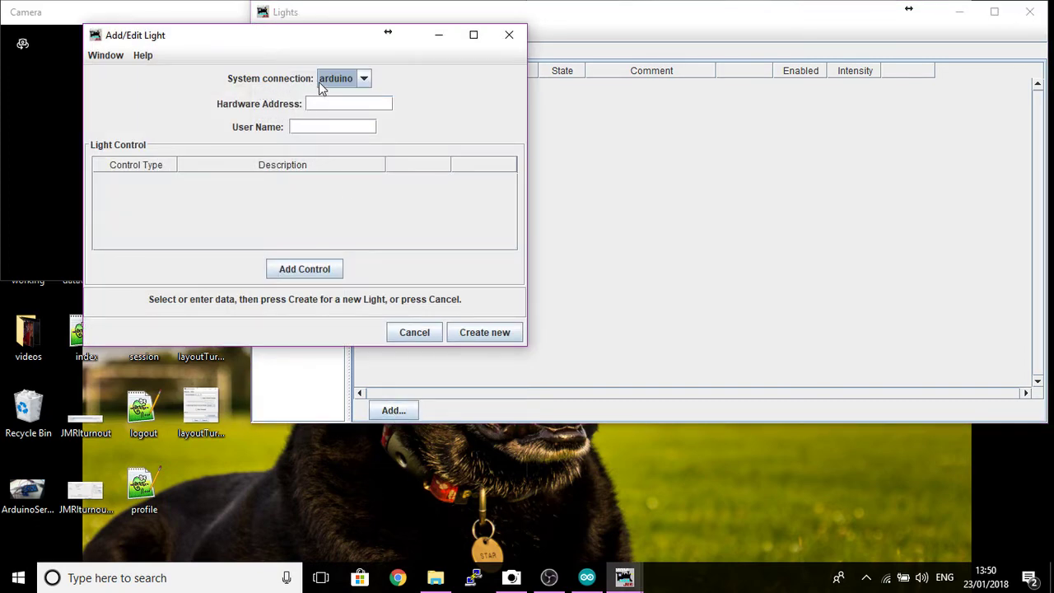
{"action": "left_click", "coordinate": [345, 82]}
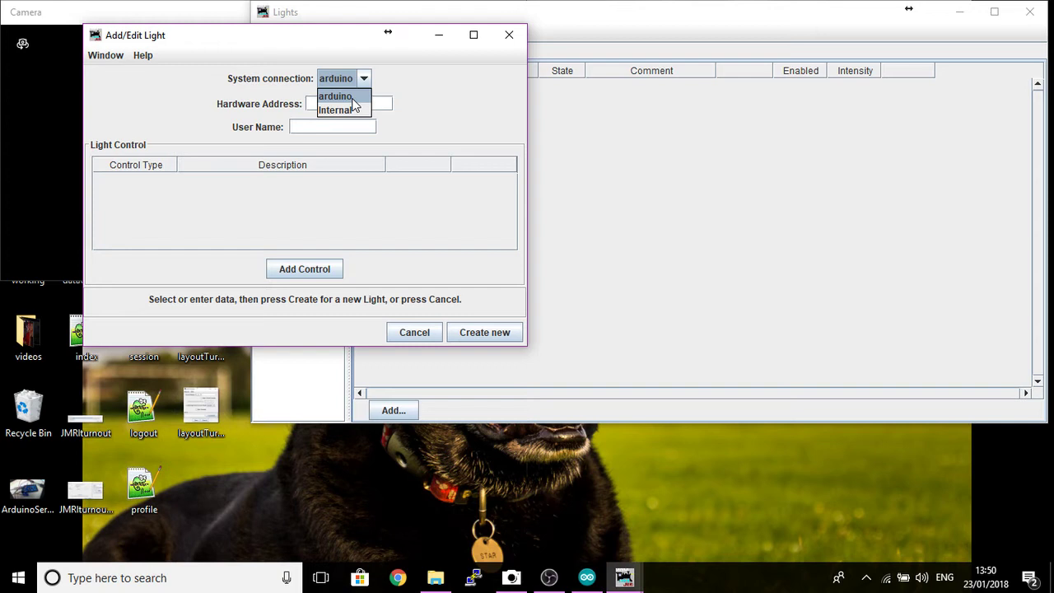
{"action": "left_click", "coordinate": [353, 98]}
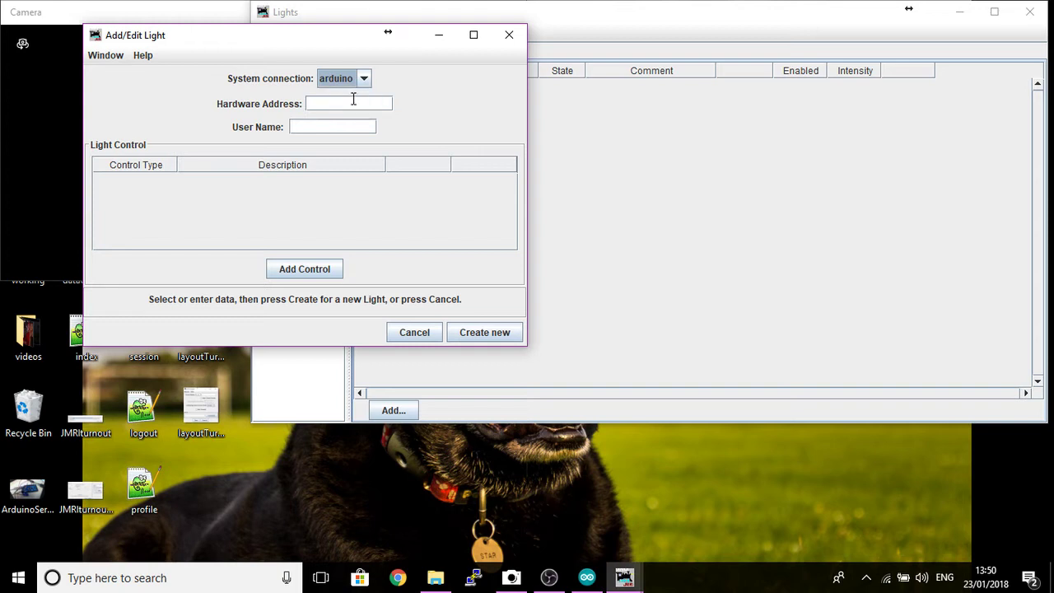
{"action": "left_click", "coordinate": [342, 104]}
{"action": "type", "text": "1001"}
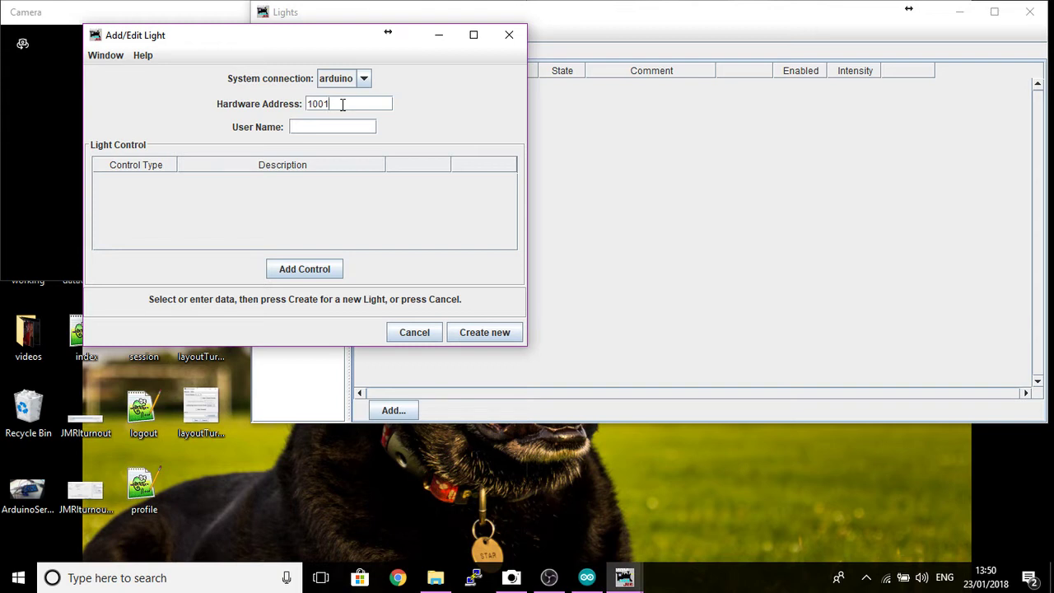
- Try other numbers in the light's hardware address, such as 1002, 1003 and 1021, and restore 1001
{"action": "key", "text": "BackSpace"}
{"action": "type", "text": "2"}
{"action": "key", "text": "BackSpace"}
{"action": "type", "text": "3"}
{"action": "key", "text": "BackSpace"}
{"action": "type", "text": "32"}
{"action": "key", "text": "BackSpace"}
{"action": "key", "text": "BackSpace"}
{"action": "key", "text": "BackSpace"}
{"action": "type", "text": "21"}
{"action": "key", "text": "BackSpace"}
{"action": "key", "text": "BackSpace"}
{"action": "type", "text": "01"}
- Give the light the user name L1, create it, and close the light dialog and its save reminder
{"action": "left_click", "coordinate": [343, 125]}
{"action": "type", "text": "L1"}
{"action": "left_click", "coordinate": [486, 333]}
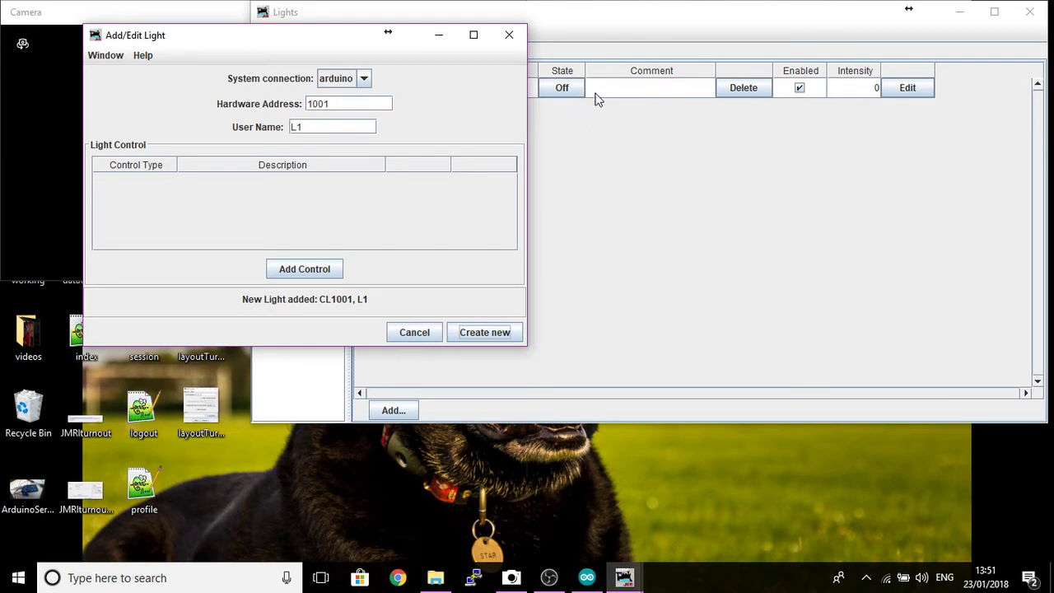
{"action": "left_click", "coordinate": [510, 37]}
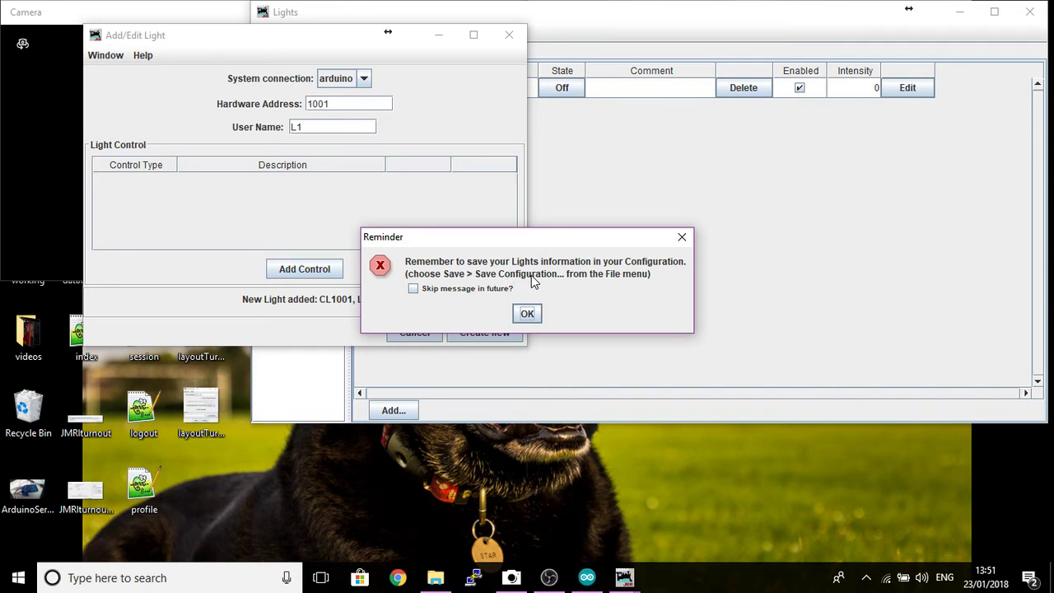
{"action": "left_click", "coordinate": [527, 313]}
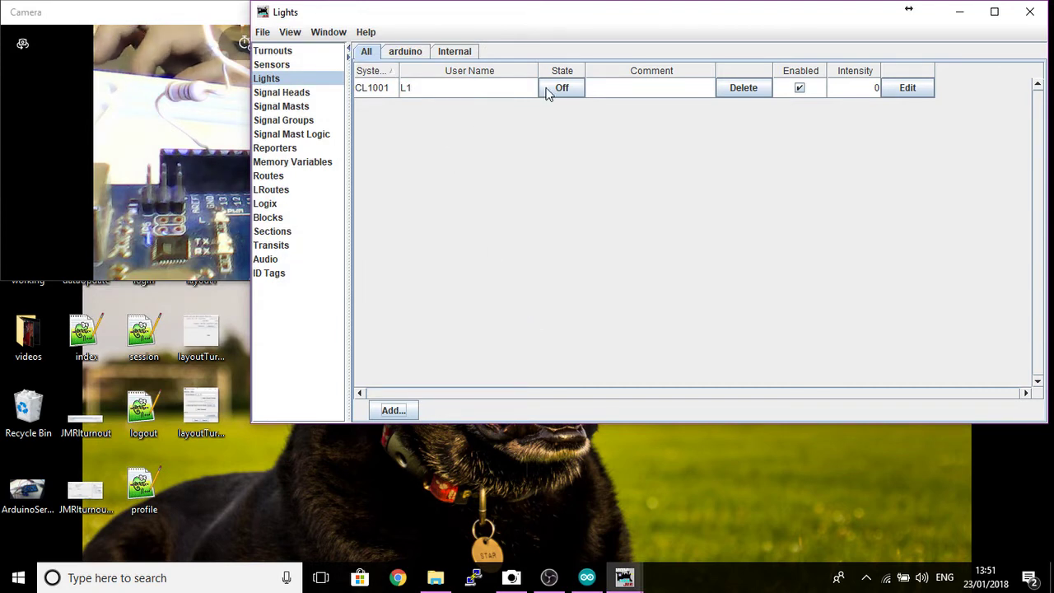
- Store the configuration and panels to test.xml in the office folder, overwriting the existing file
{"action": "left_click", "coordinate": [263, 33]}
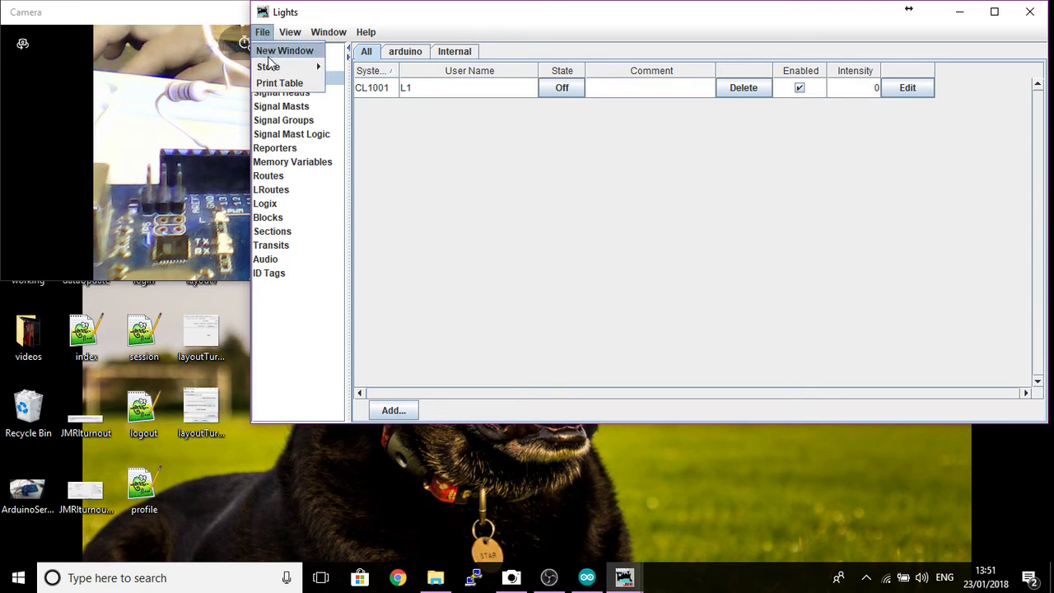
{"action": "mouse_move", "coordinate": [271, 68]}
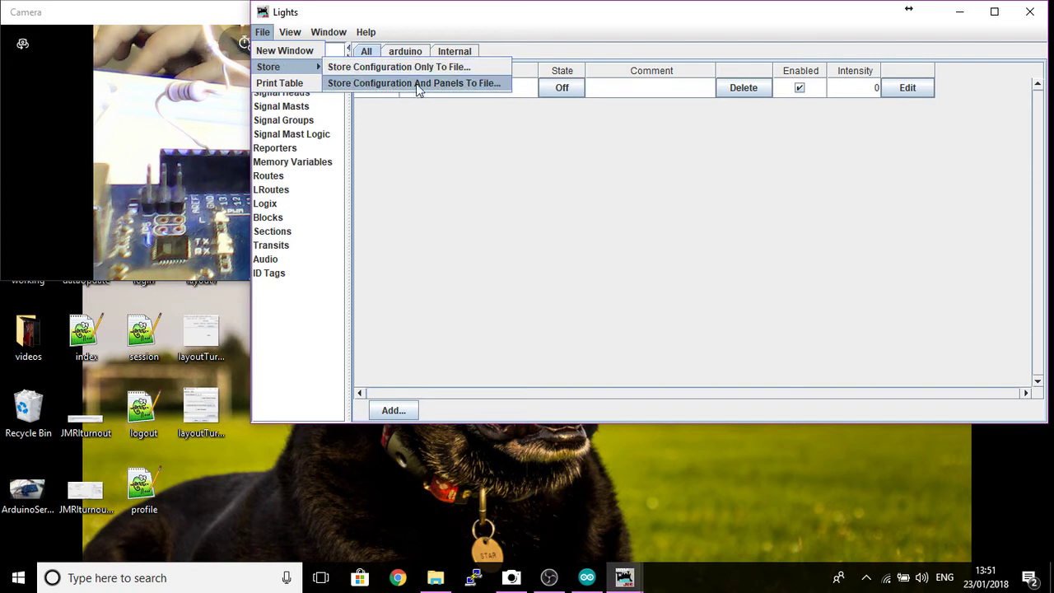
{"action": "left_click", "coordinate": [449, 84]}
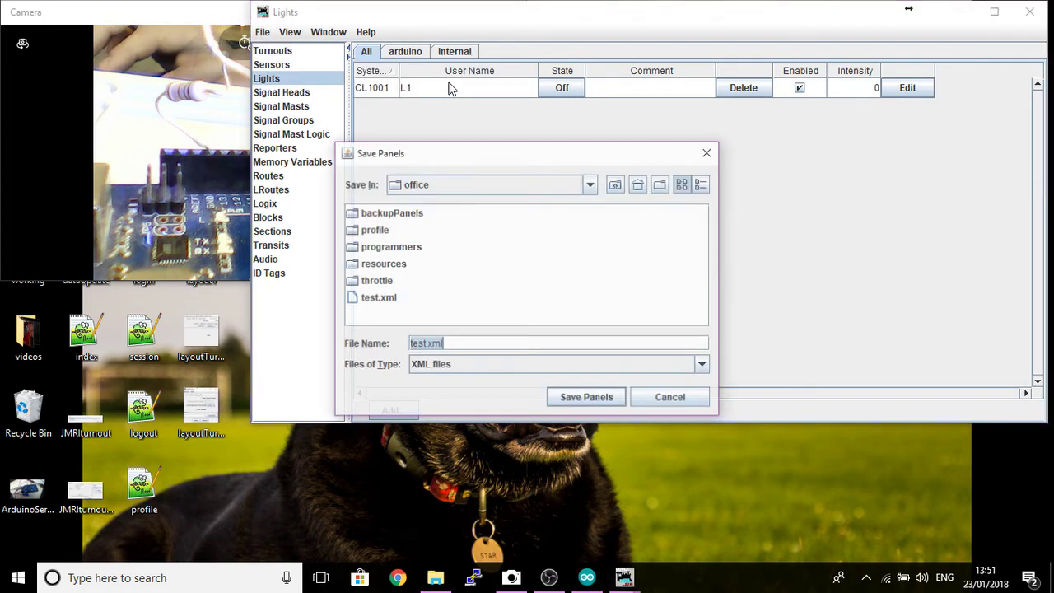
{"action": "left_click", "coordinate": [372, 300]}
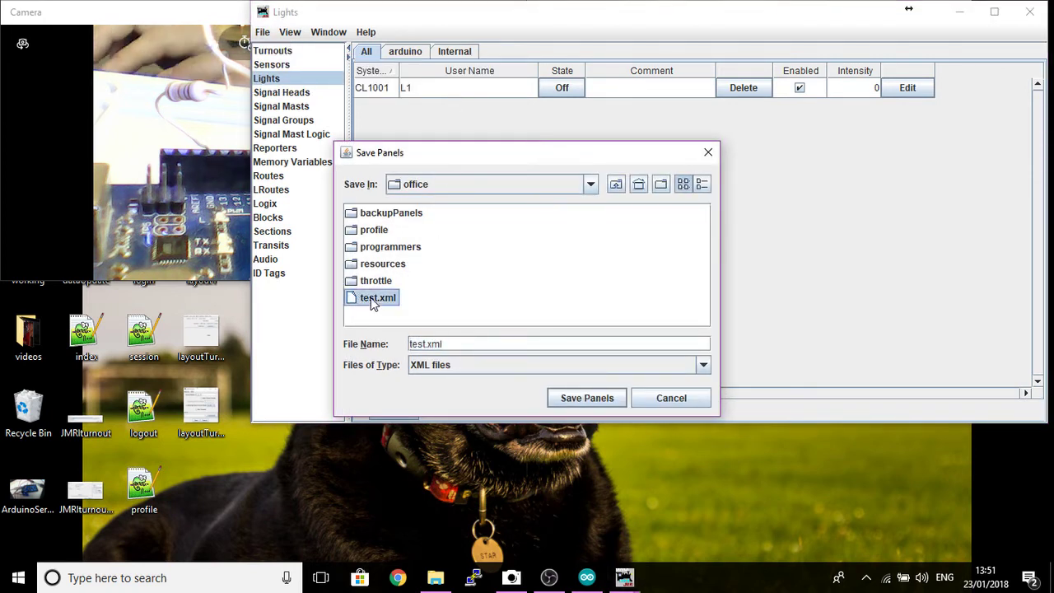
{"action": "left_click", "coordinate": [581, 402]}
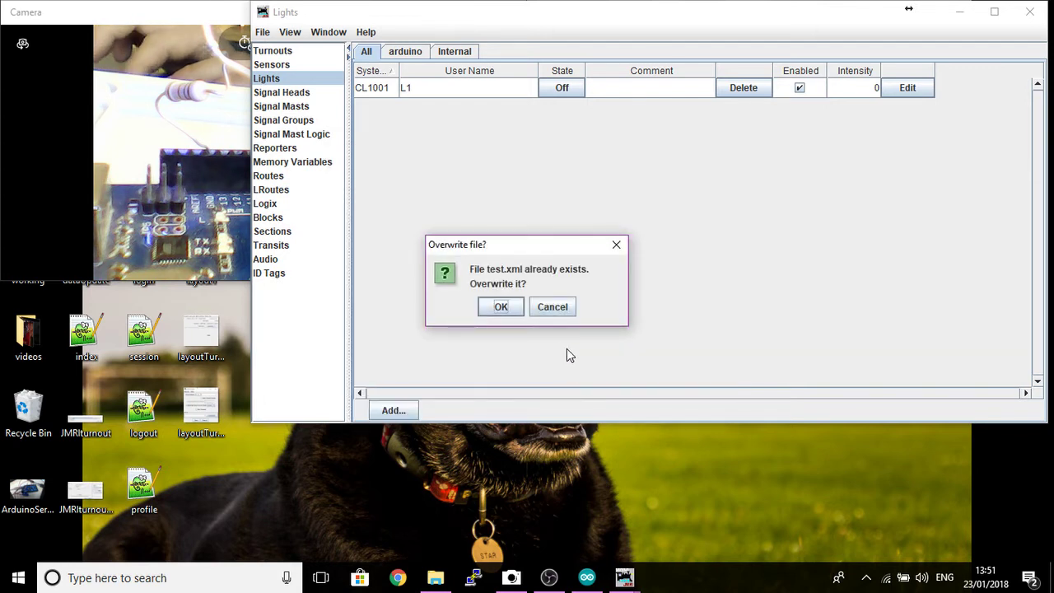
{"action": "left_click", "coordinate": [501, 308]}
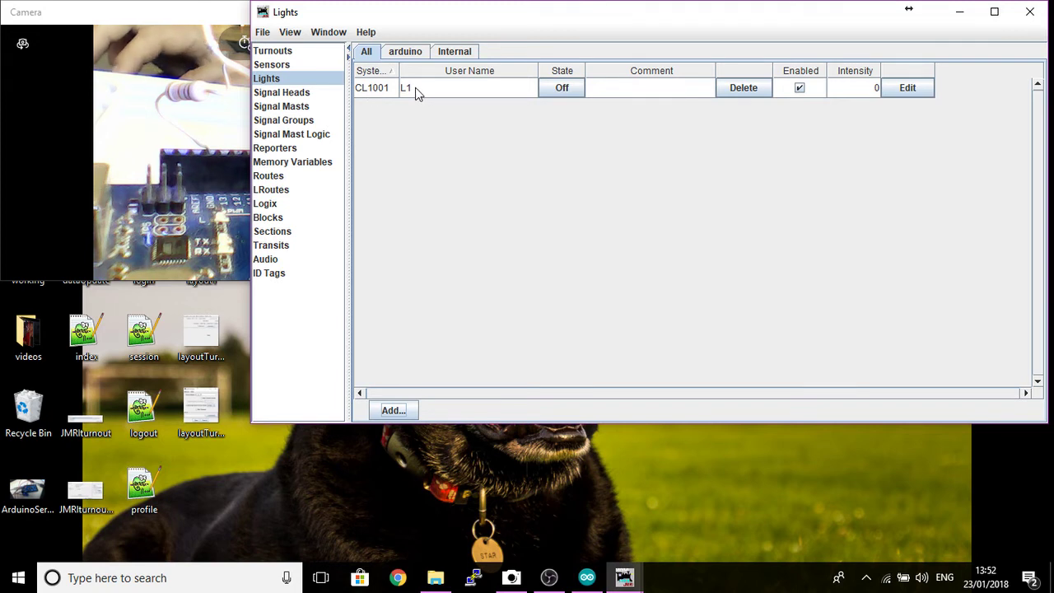
- Test light L1 by switching its state on and off several times, leaving it off
{"action": "left_click", "coordinate": [561, 88]}
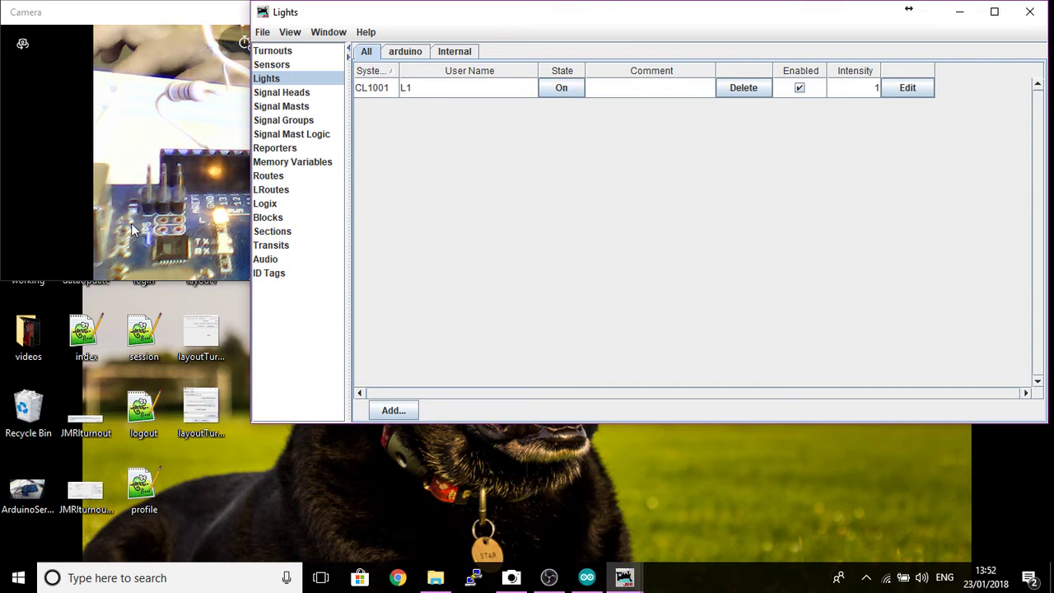
{"action": "left_click", "coordinate": [562, 89]}
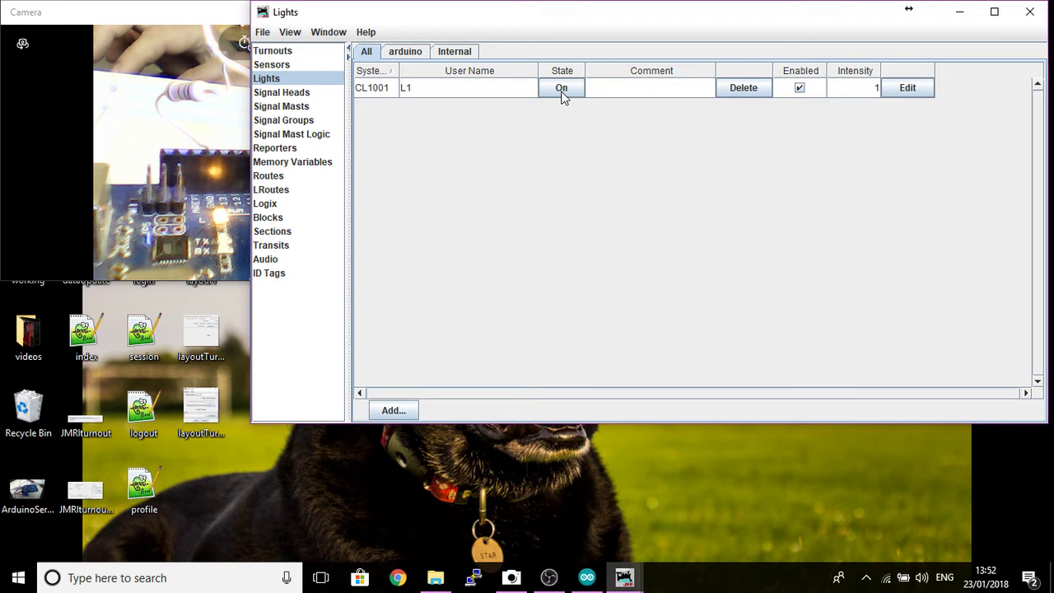
{"action": "left_click", "coordinate": [563, 97]}
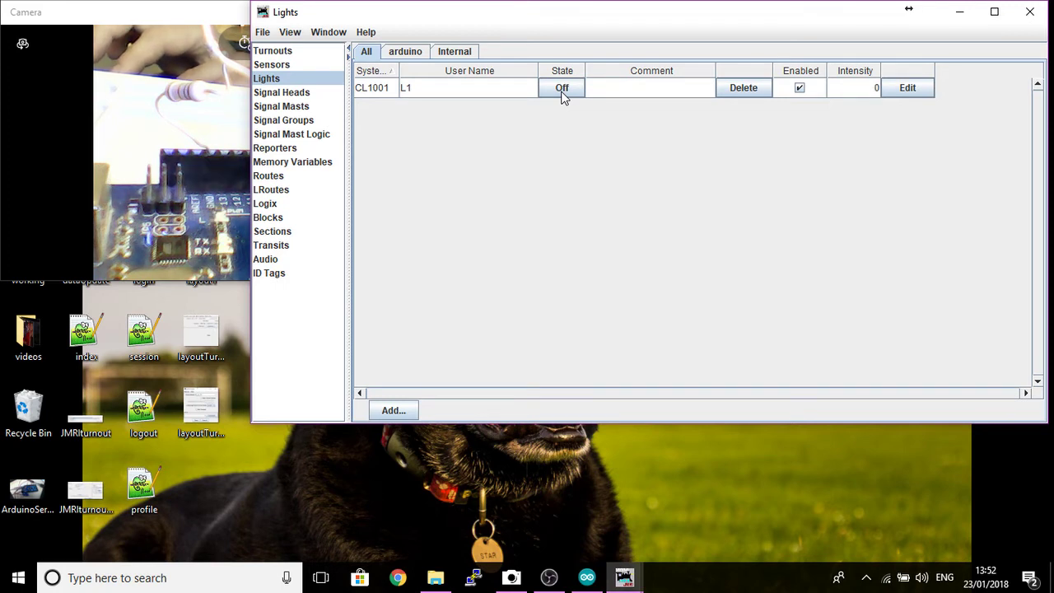
{"action": "left_click", "coordinate": [563, 97]}
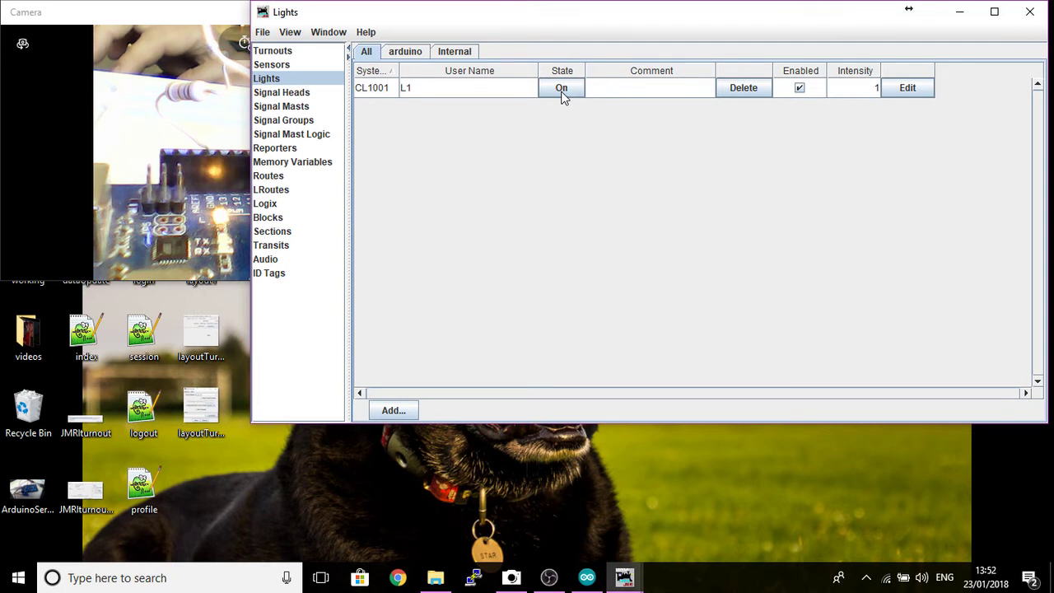
{"action": "left_click", "coordinate": [563, 98]}
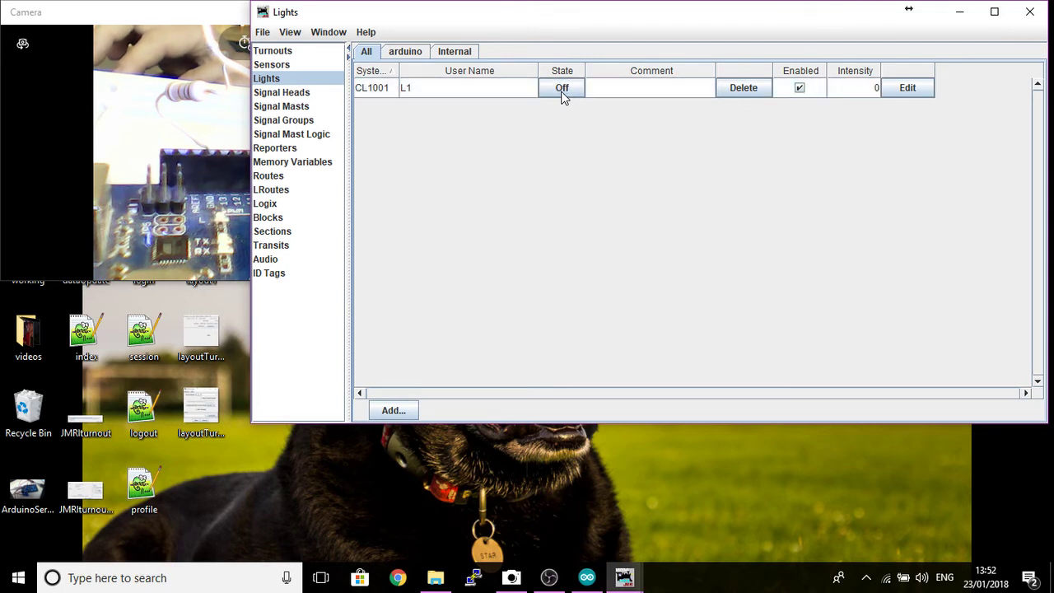
{"action": "left_click", "coordinate": [563, 97]}
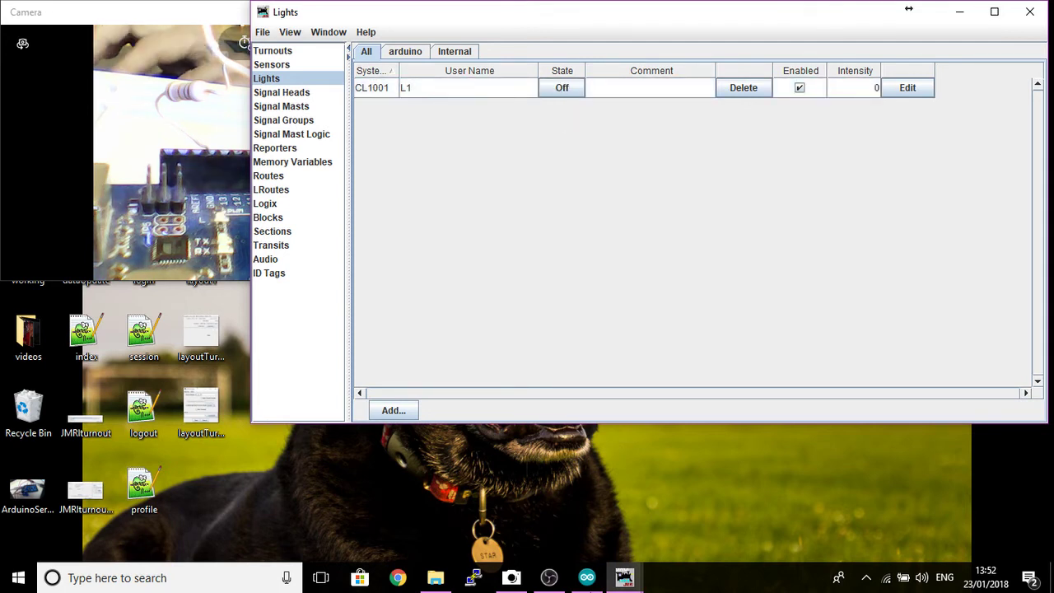
- Switch to the Arduino IDE to check the L2 pin definition and its get_bit call, and return to the Lights table
{"action": "left_click", "coordinate": [586, 578]}
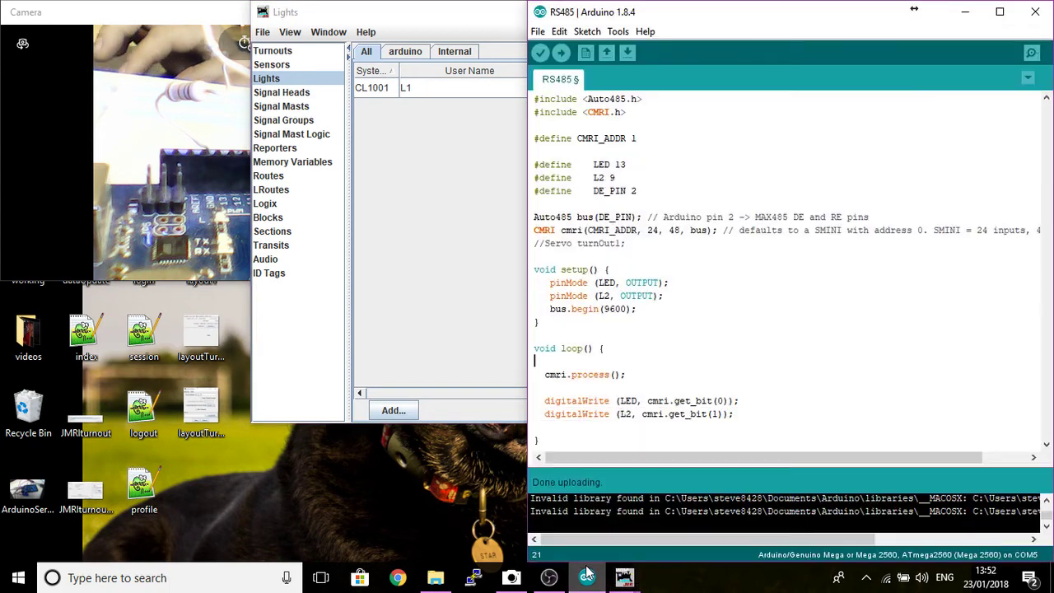
{"action": "left_click", "coordinate": [620, 178]}
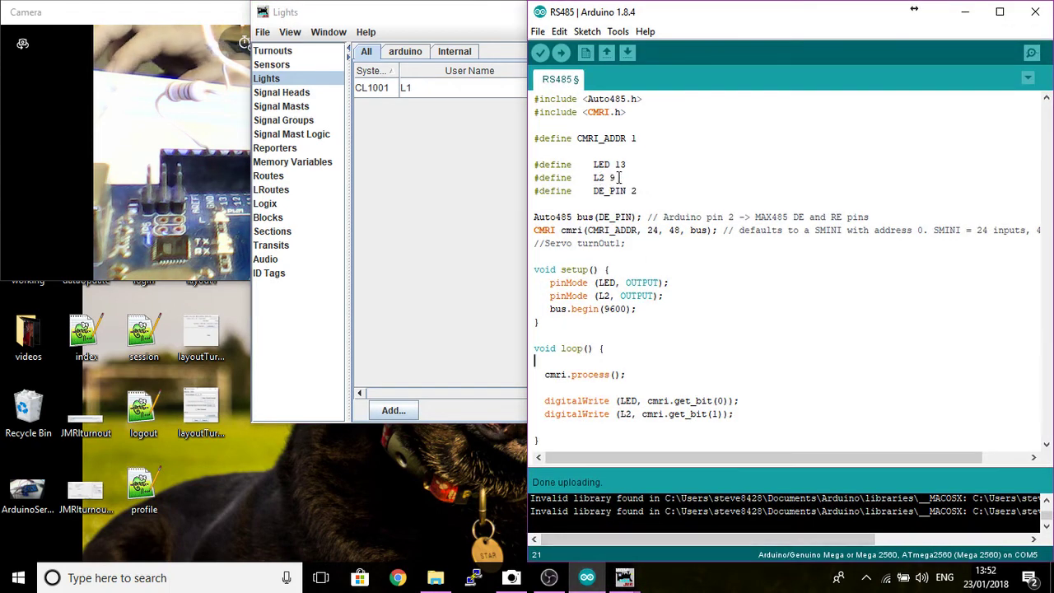
{"action": "left_click", "coordinate": [707, 414]}
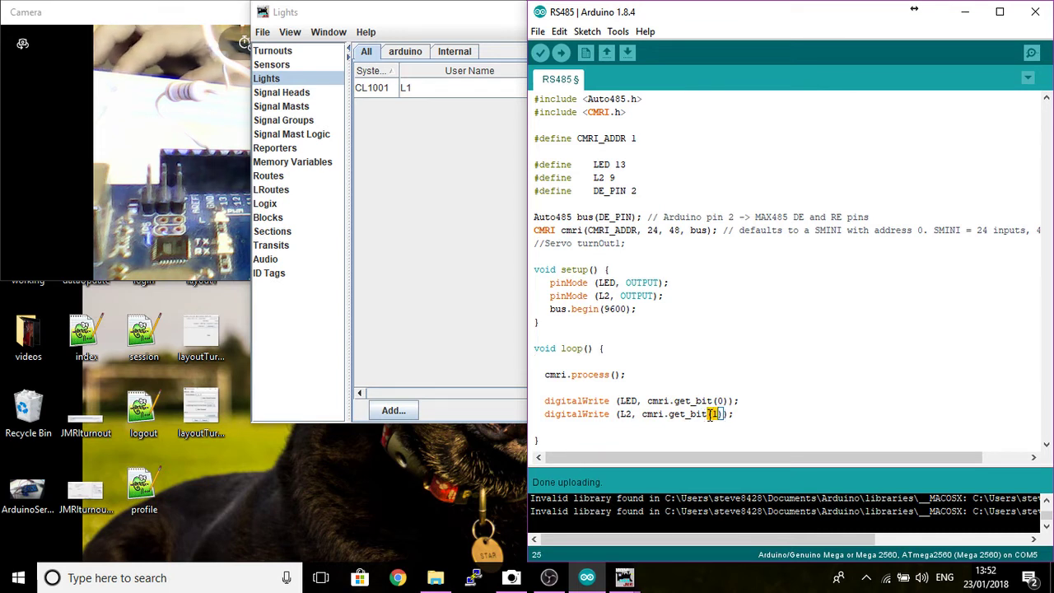
{"action": "left_click", "coordinate": [471, 200]}
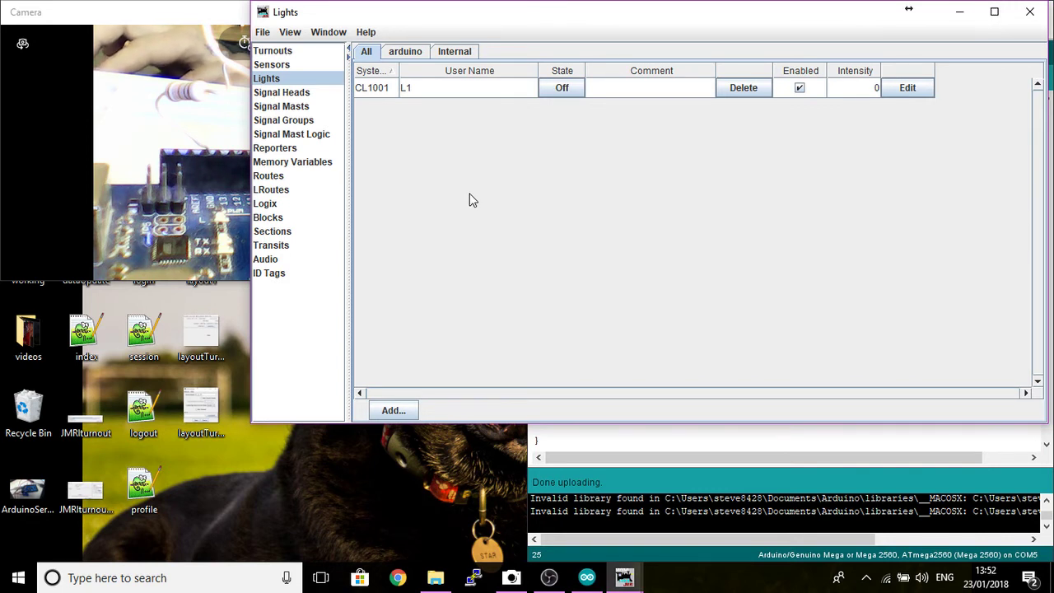
- Add a second arduino light with hardware address 1002 and user name L2, and close the dialog and its save reminder
{"action": "left_click", "coordinate": [405, 411]}
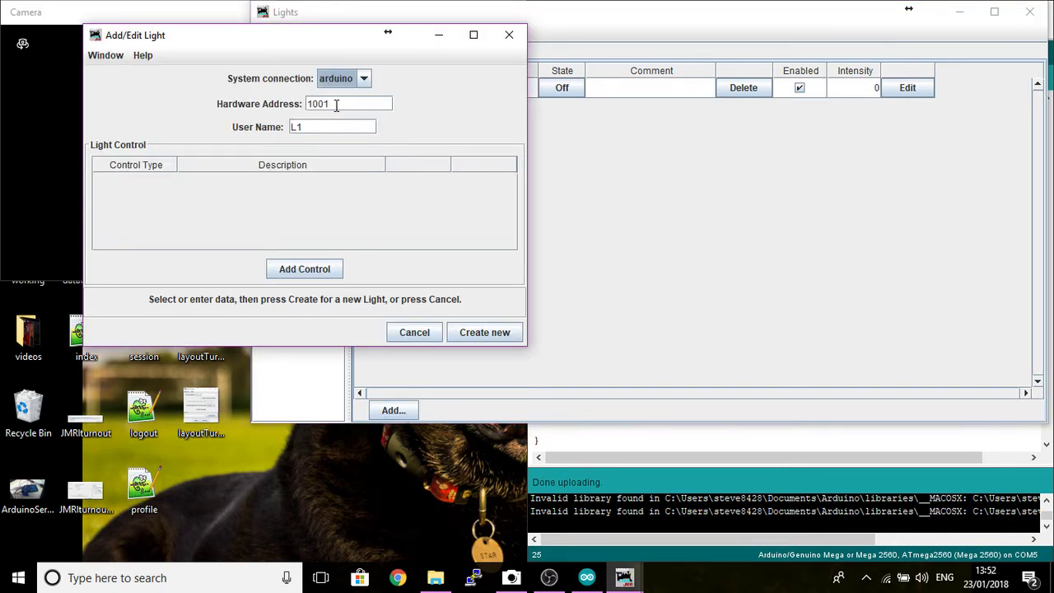
{"action": "left_click", "coordinate": [337, 104]}
{"action": "key", "text": "BackSpace"}
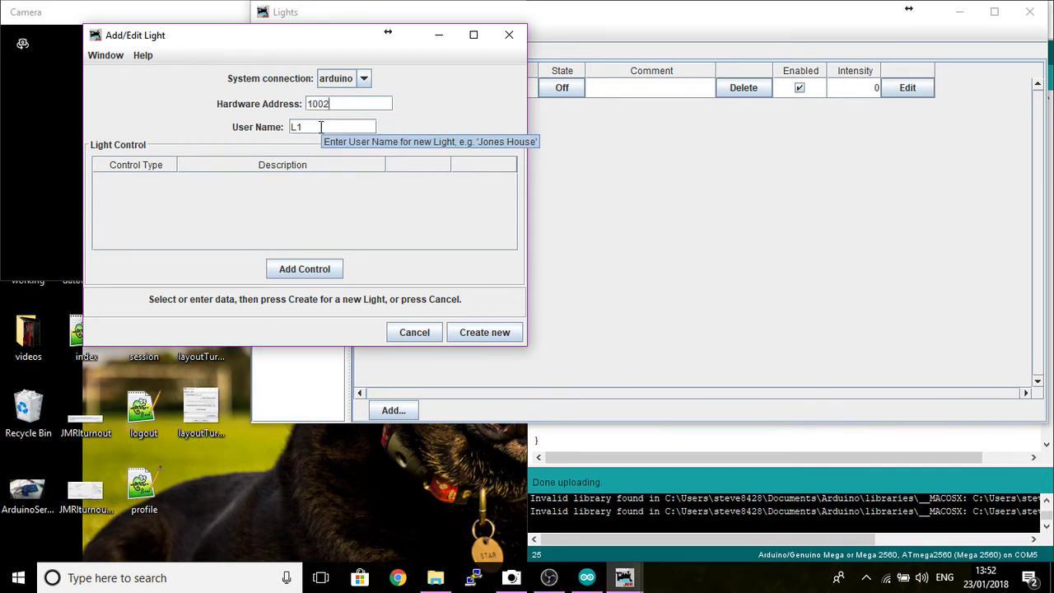
{"action": "left_click", "coordinate": [321, 126]}
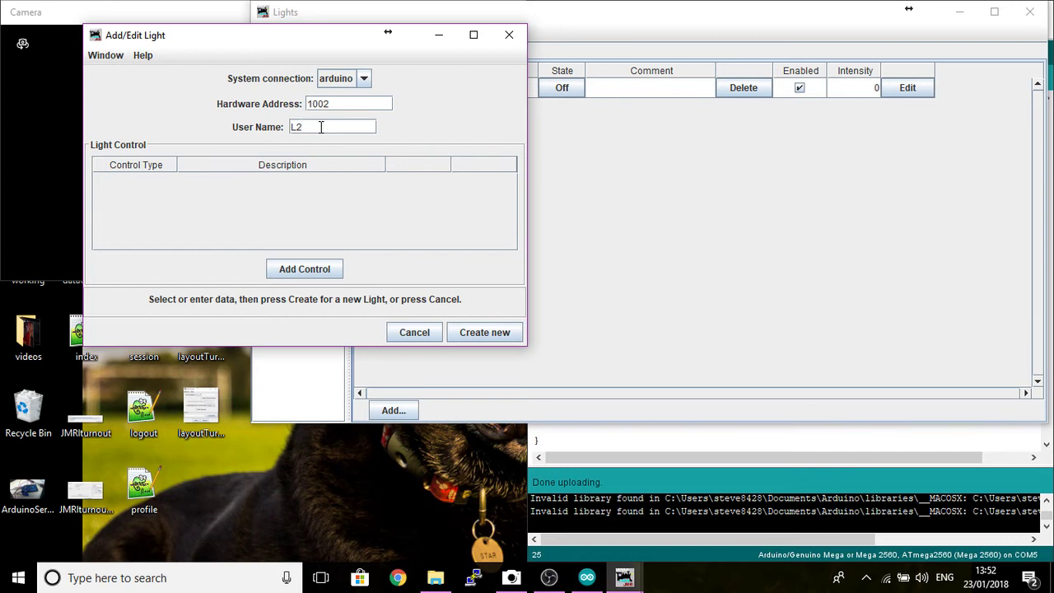
{"action": "left_click", "coordinate": [478, 331]}
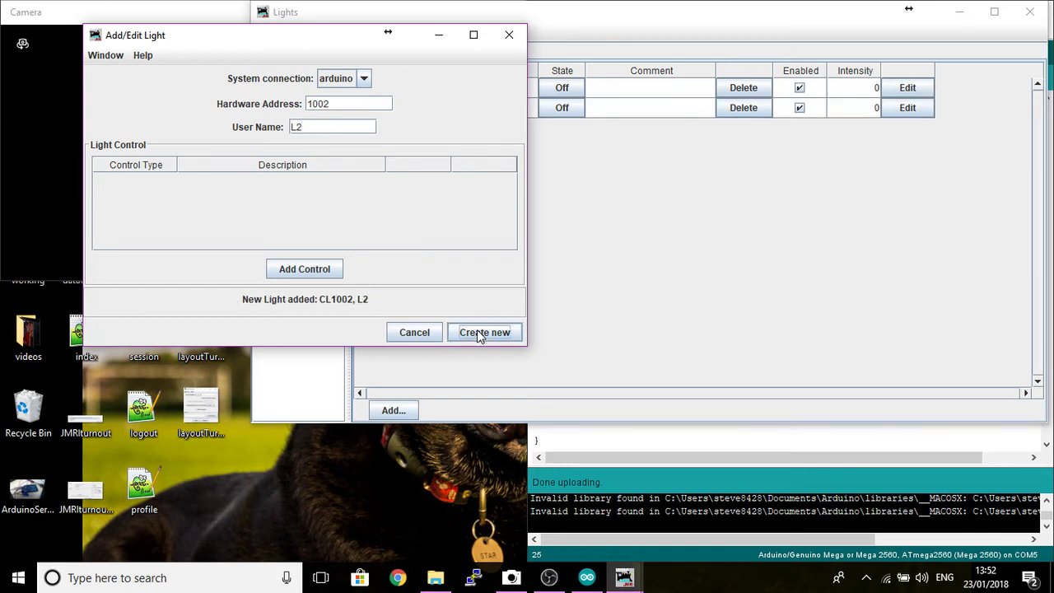
{"action": "left_click", "coordinate": [414, 332]}
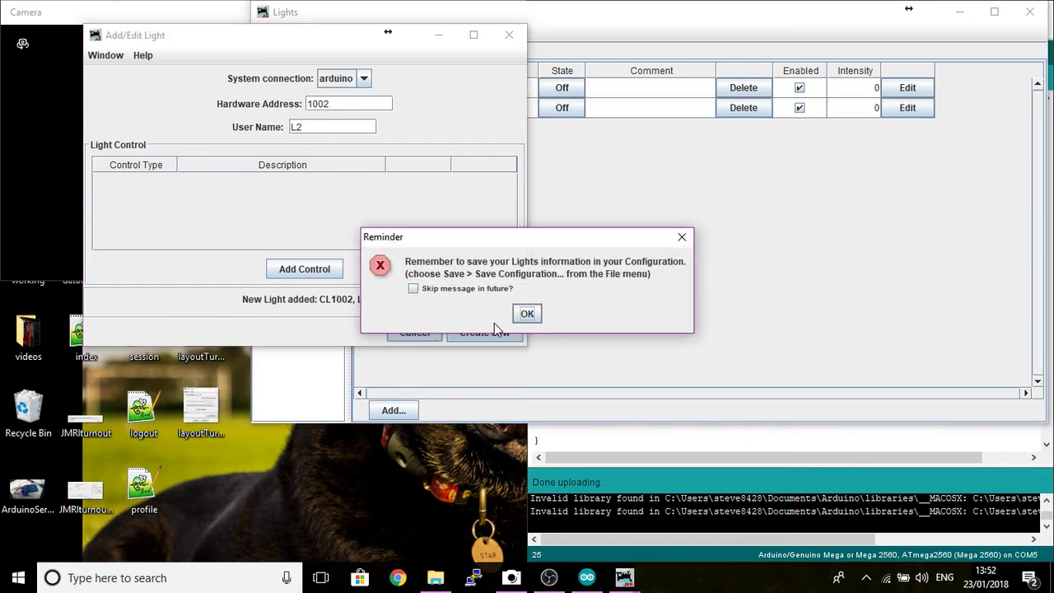
{"action": "left_click", "coordinate": [526, 314]}
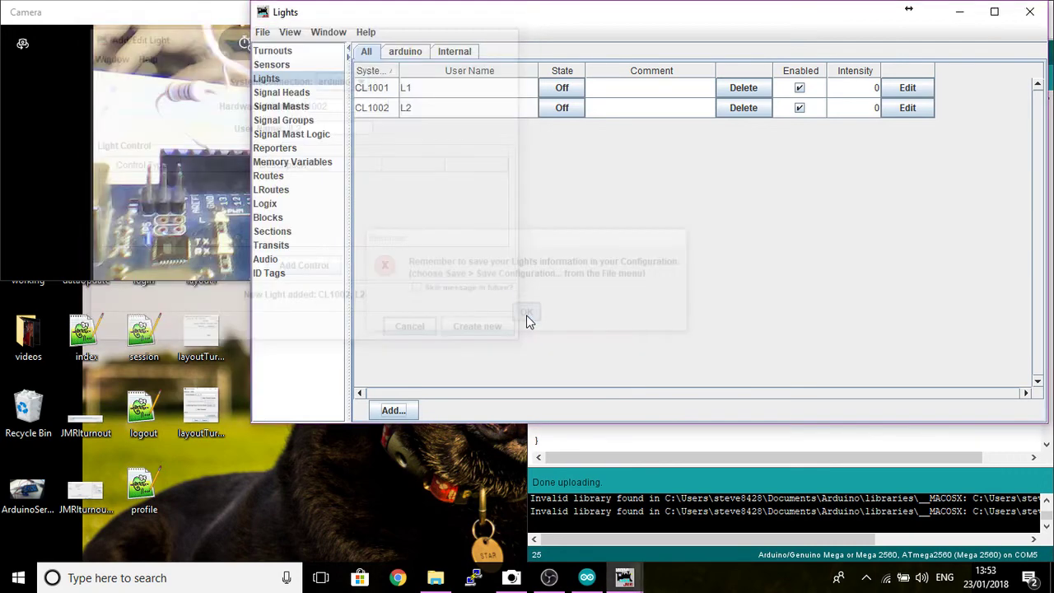
- Store the configuration and panels with the new L2 light to test.xml in the office folder, overwriting the existing file
{"action": "left_click", "coordinate": [261, 33]}
{"action": "mouse_move", "coordinate": [276, 68]}
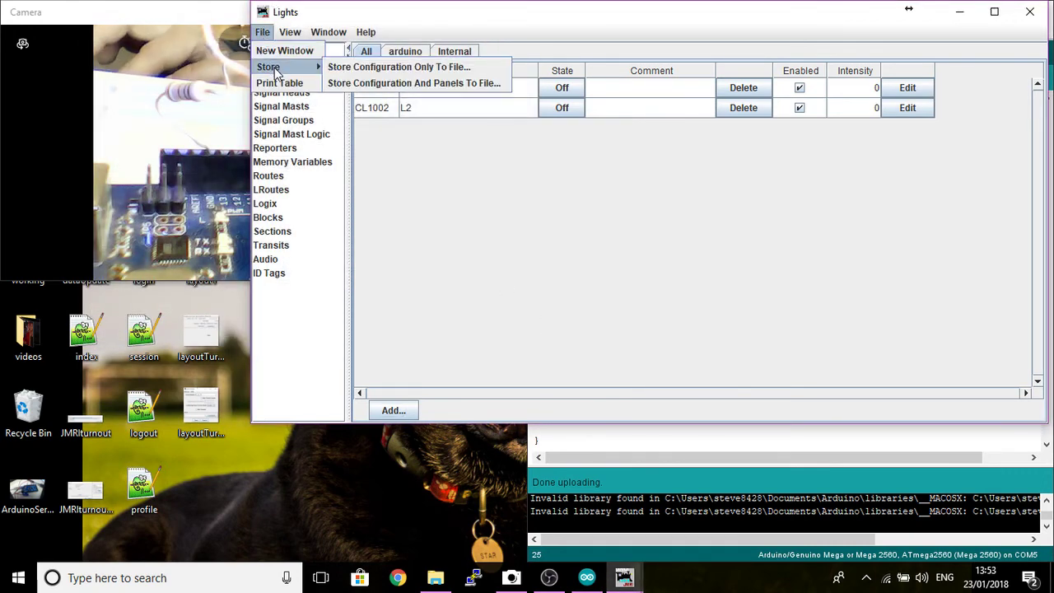
{"action": "left_click", "coordinate": [354, 84]}
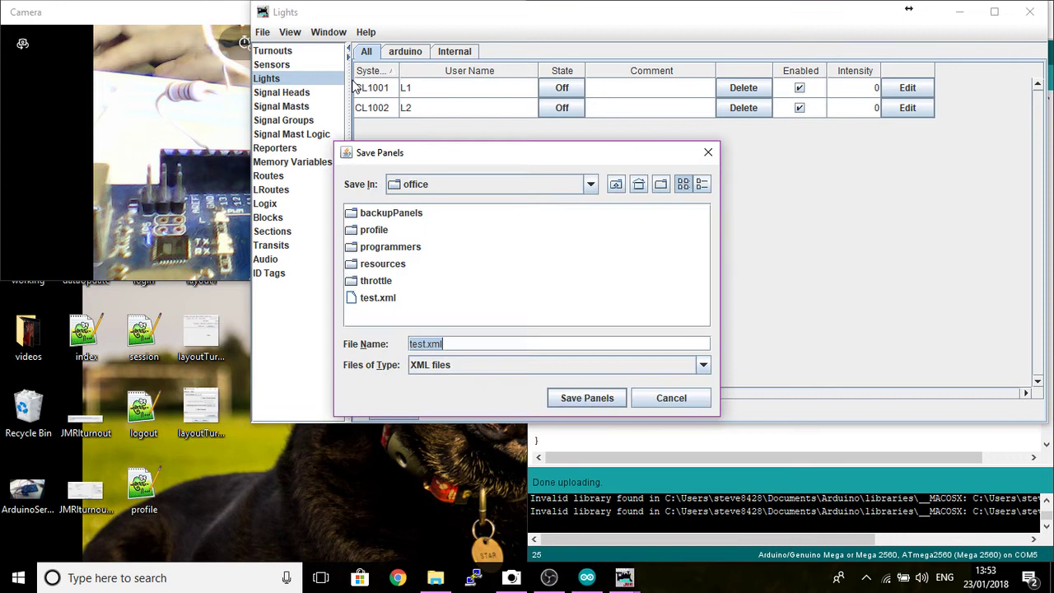
{"action": "left_click", "coordinate": [593, 399]}
{"action": "left_click", "coordinate": [501, 307]}
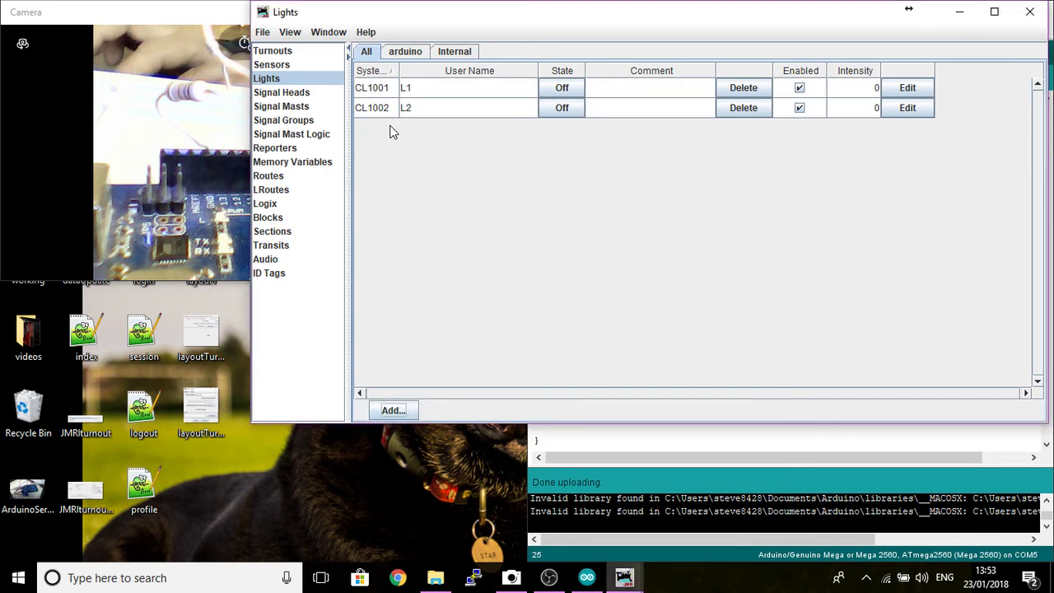
- Test light L2 by switching its state on and off repeatedly, leaving it on
{"action": "left_click", "coordinate": [562, 107]}
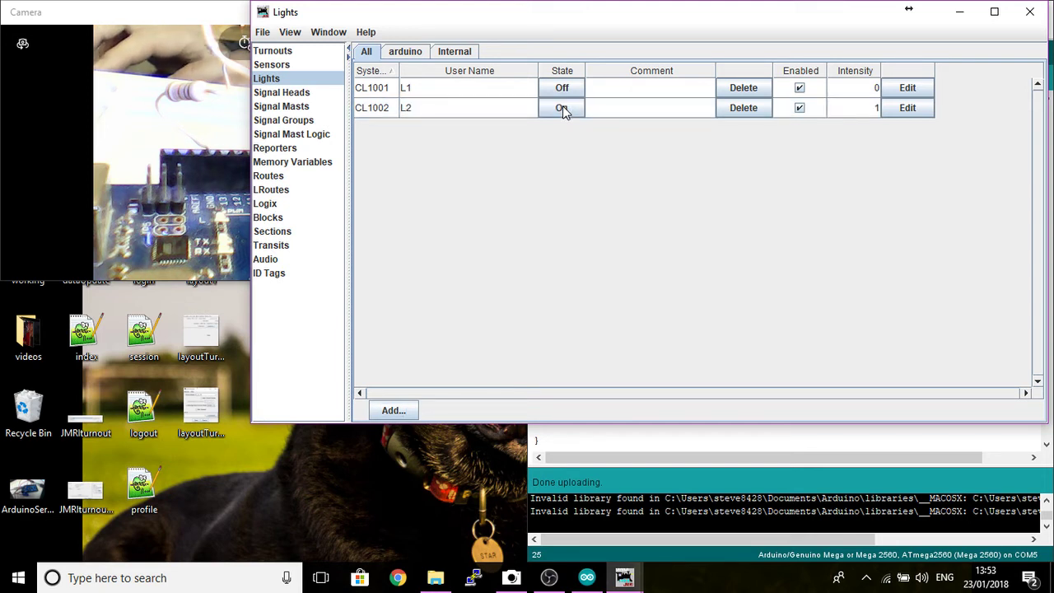
{"action": "left_click", "coordinate": [563, 108]}
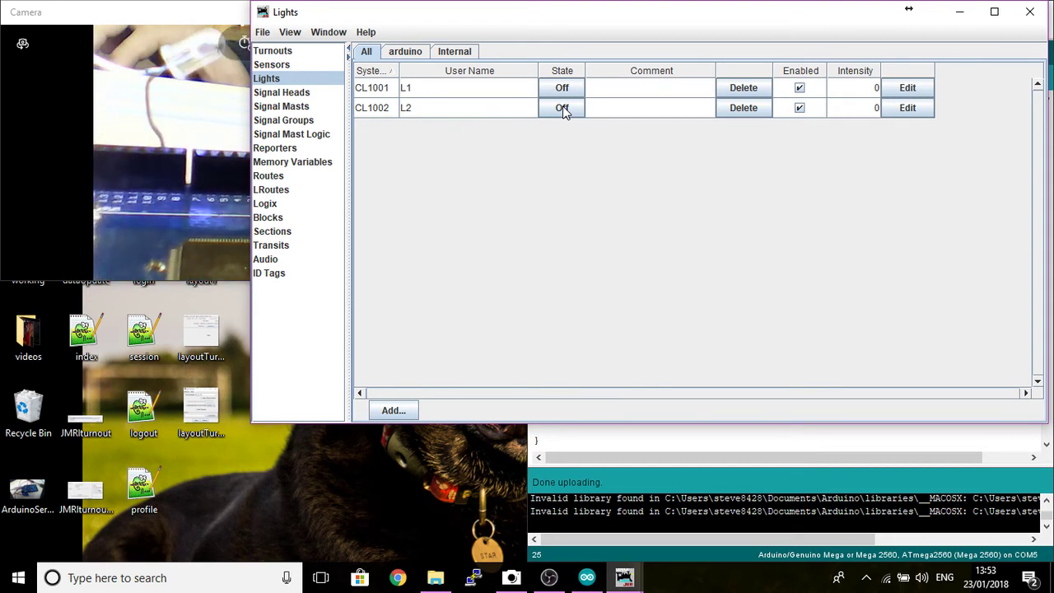
{"action": "left_click", "coordinate": [562, 108]}
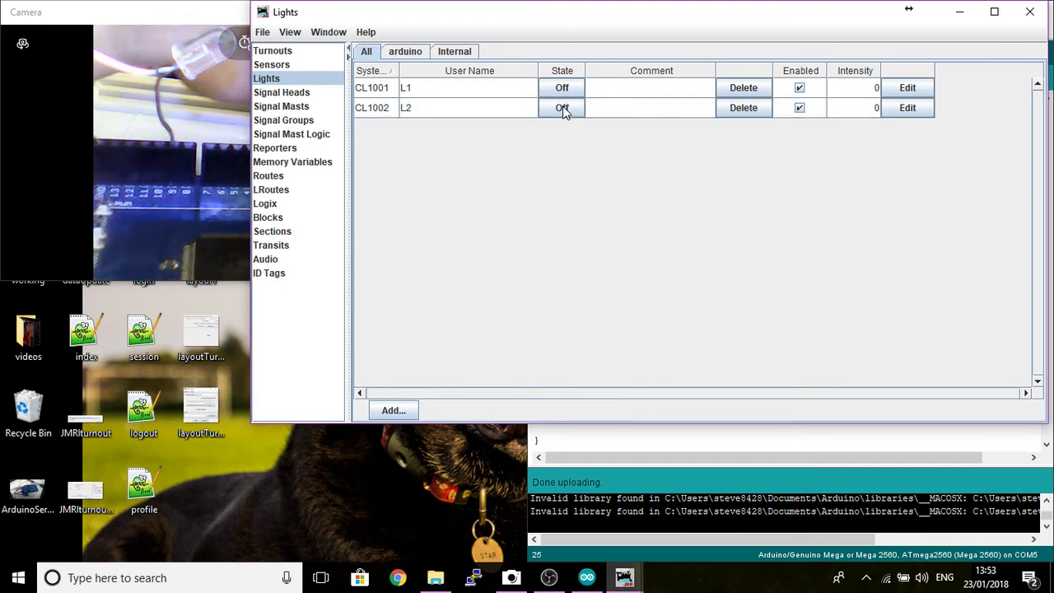
{"action": "left_click", "coordinate": [563, 108]}
{"action": "left_click", "coordinate": [563, 108]}
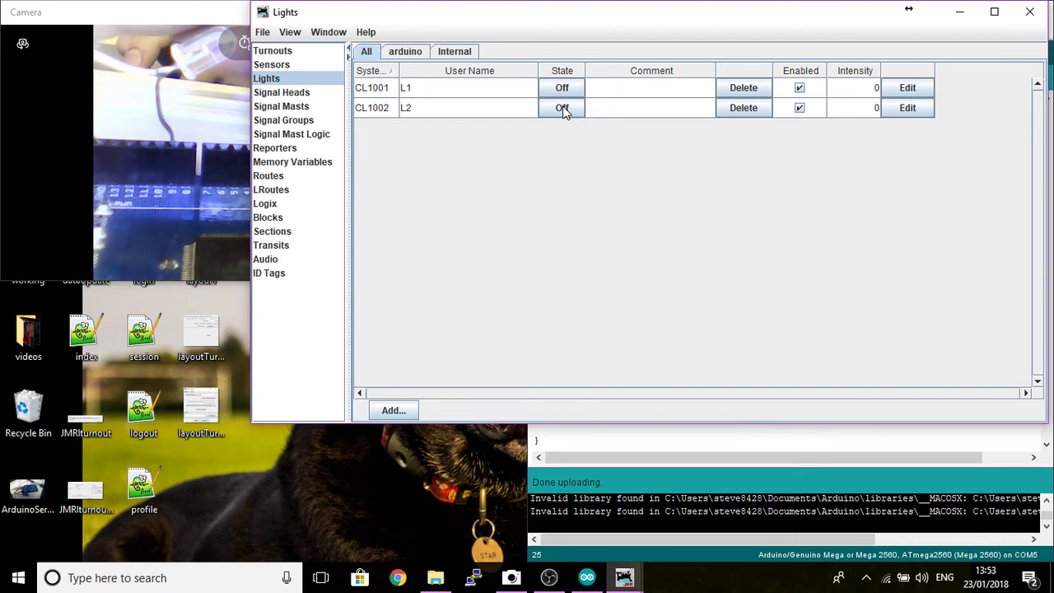
{"action": "left_click", "coordinate": [562, 108]}
{"action": "left_click", "coordinate": [562, 108]}
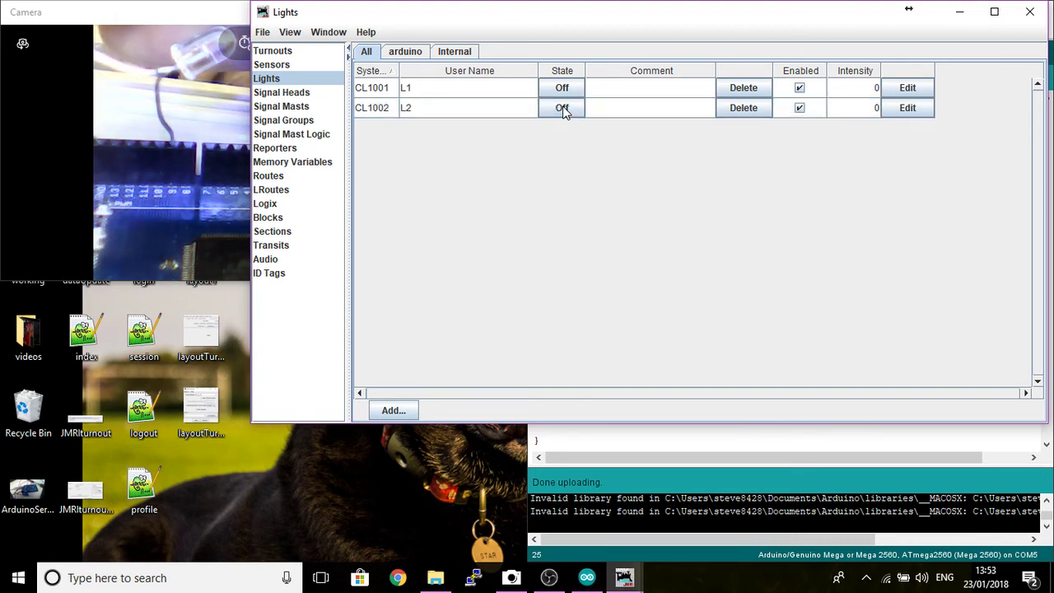
{"action": "left_click", "coordinate": [562, 108]}
{"action": "left_click", "coordinate": [563, 108]}
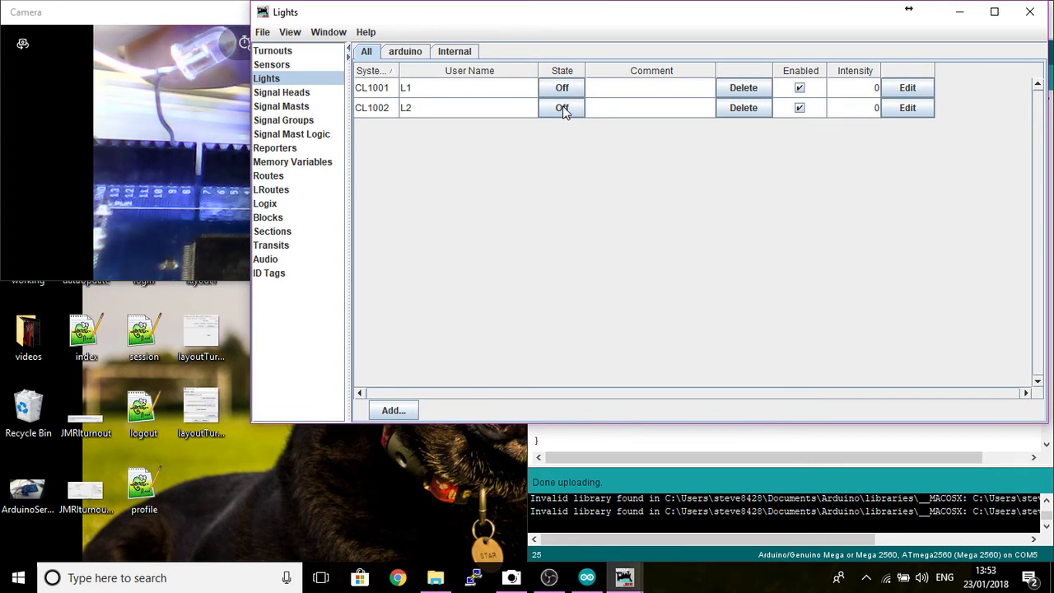
{"action": "left_click", "coordinate": [563, 108]}
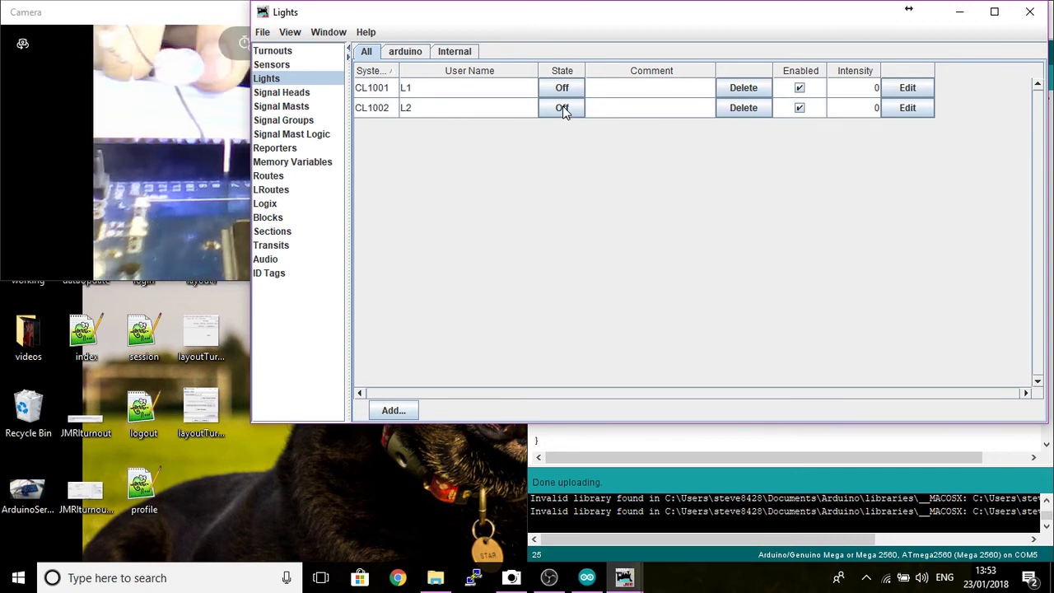
{"action": "left_click", "coordinate": [563, 108]}
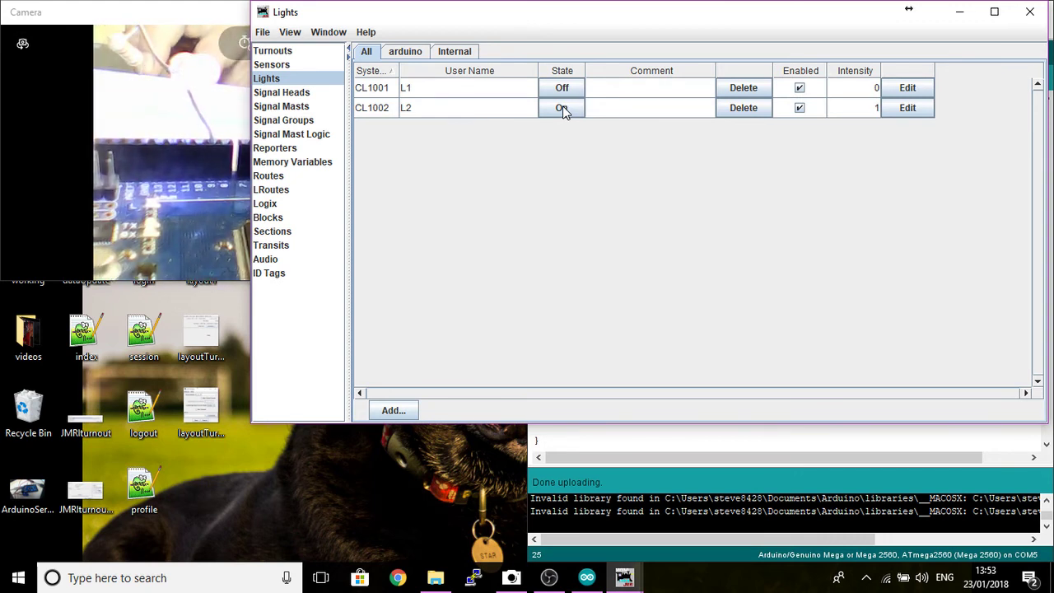
{"action": "left_click", "coordinate": [562, 108]}
{"action": "left_click", "coordinate": [563, 108]}
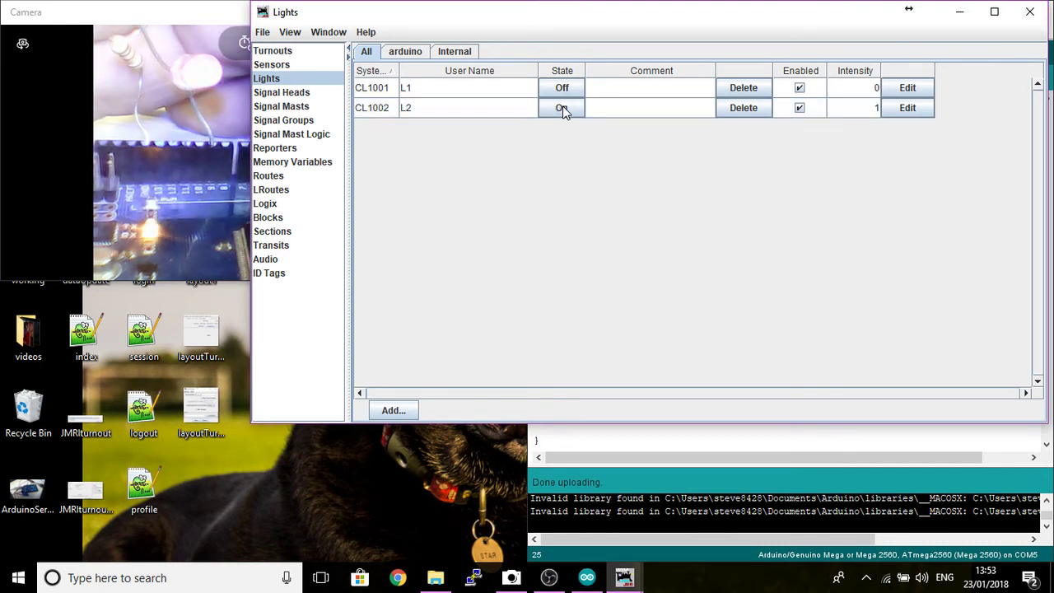
{"action": "left_click", "coordinate": [562, 108]}
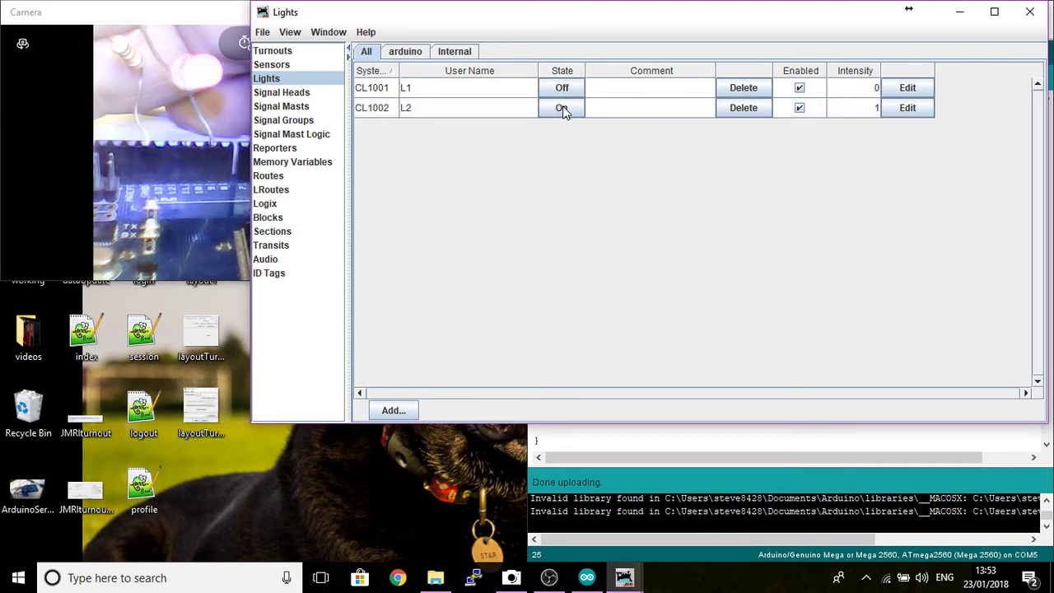
{"action": "left_click", "coordinate": [562, 108]}
{"action": "left_click", "coordinate": [562, 108]}
{"action": "left_click", "coordinate": [563, 108]}
- Switch light L1 on and off several times while L2 stays on, leaving L1 off
{"action": "left_click", "coordinate": [562, 88]}
{"action": "left_click", "coordinate": [562, 86]}
{"action": "left_click", "coordinate": [562, 85]}
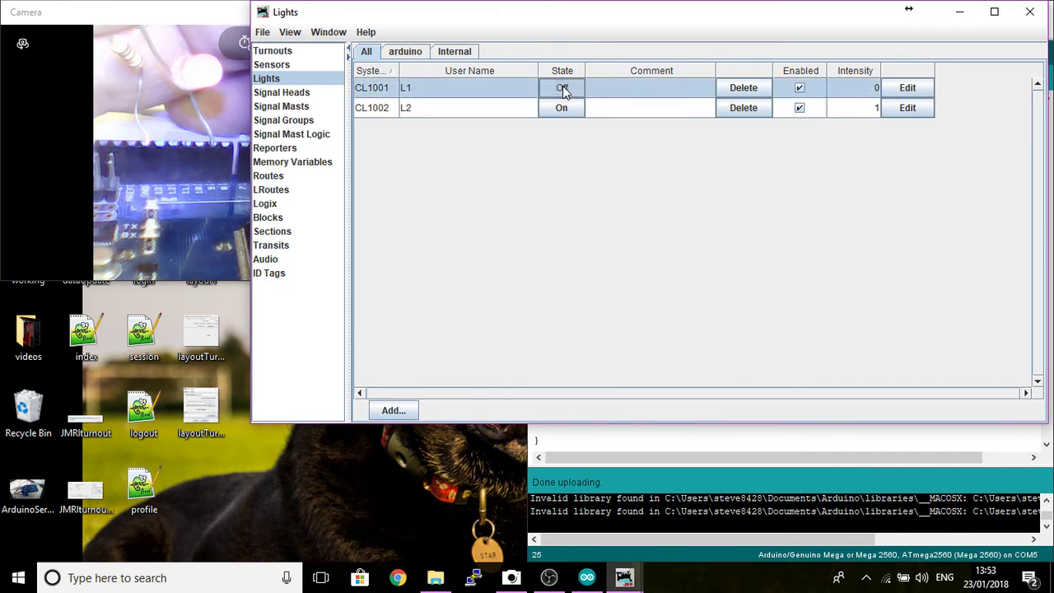
{"action": "left_click", "coordinate": [562, 87]}
{"action": "left_click", "coordinate": [562, 87]}
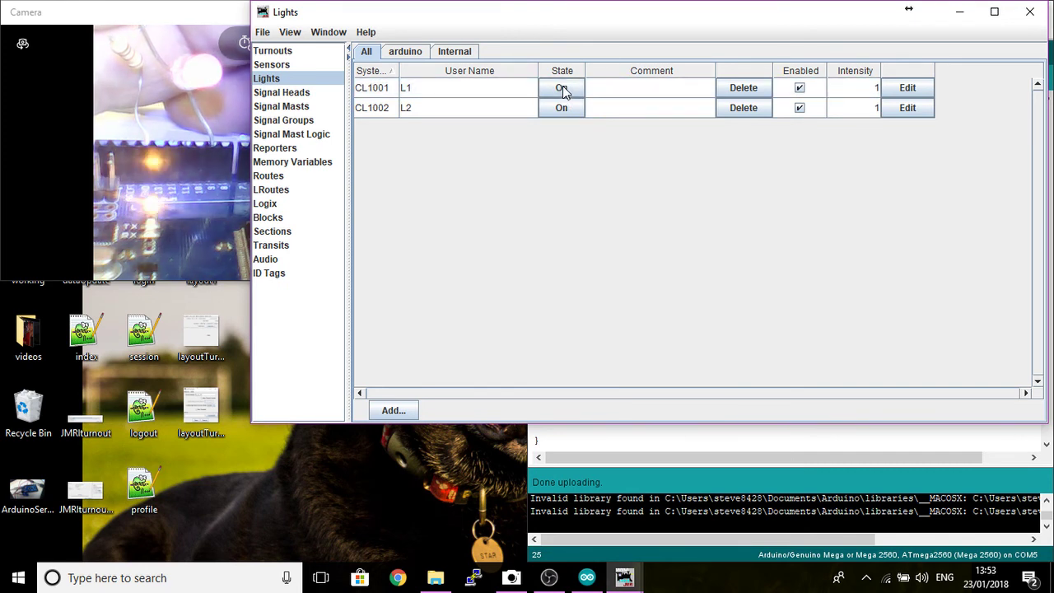
{"action": "left_click", "coordinate": [563, 86]}
- Turn light L2 off and toggle light L1, leaving L1 on
{"action": "left_click", "coordinate": [562, 109]}
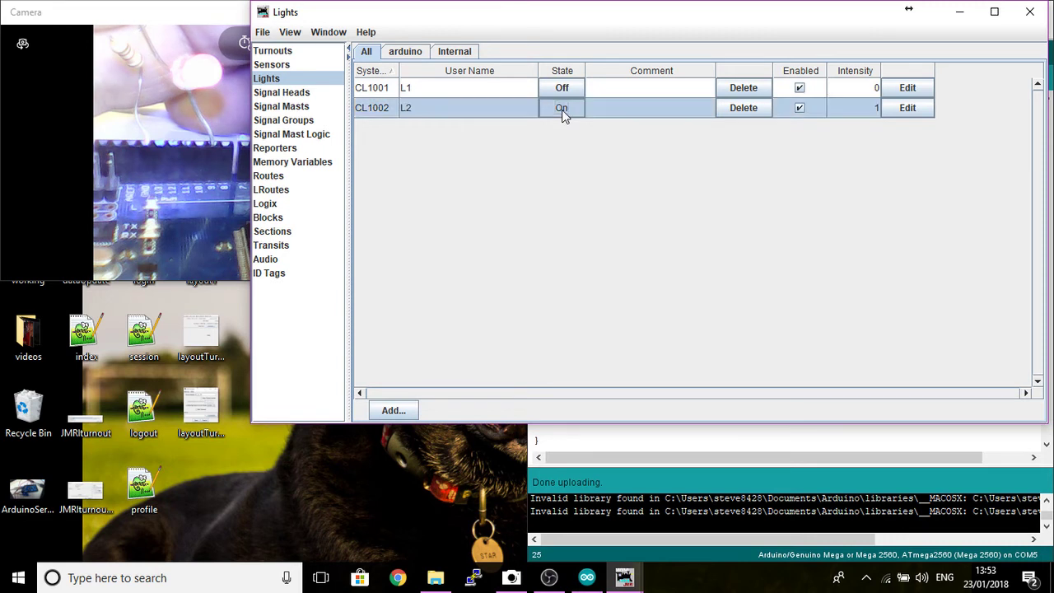
{"action": "left_click", "coordinate": [562, 89]}
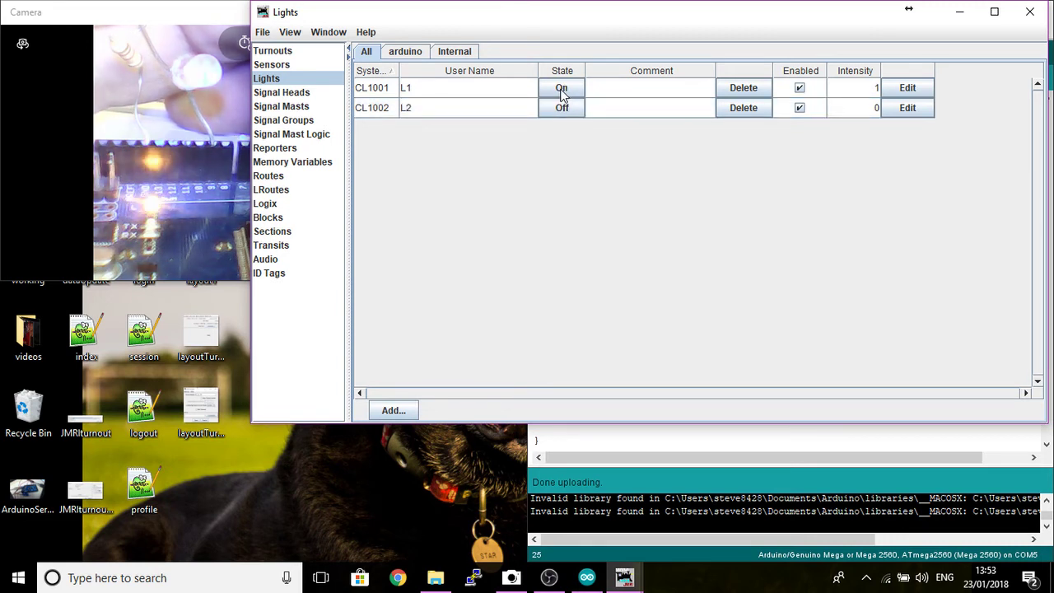
{"action": "left_click", "coordinate": [562, 88]}
{"action": "left_click", "coordinate": [562, 88]}
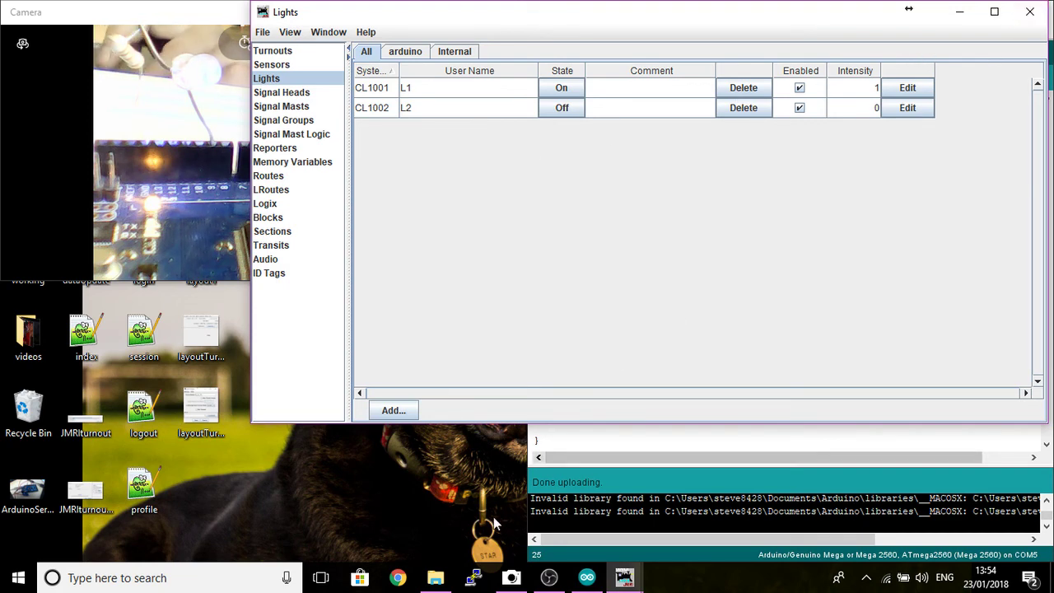
- Bring the main PanelPro window to the front and minimize the Lights table
{"action": "mouse_move", "coordinate": [624, 577]}
{"action": "left_click", "coordinate": [574, 538]}
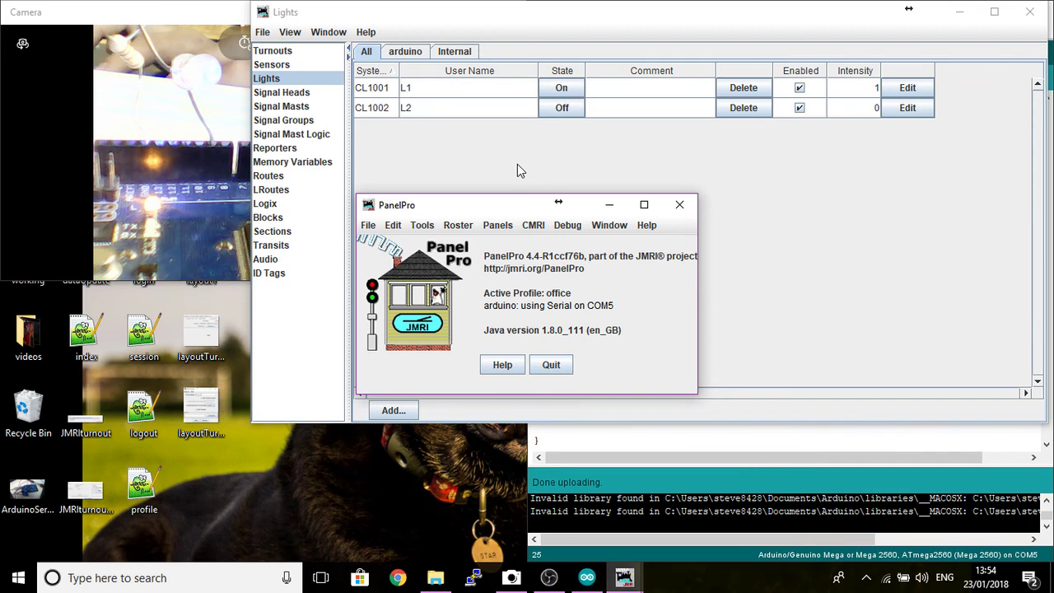
{"action": "left_click", "coordinate": [959, 11]}
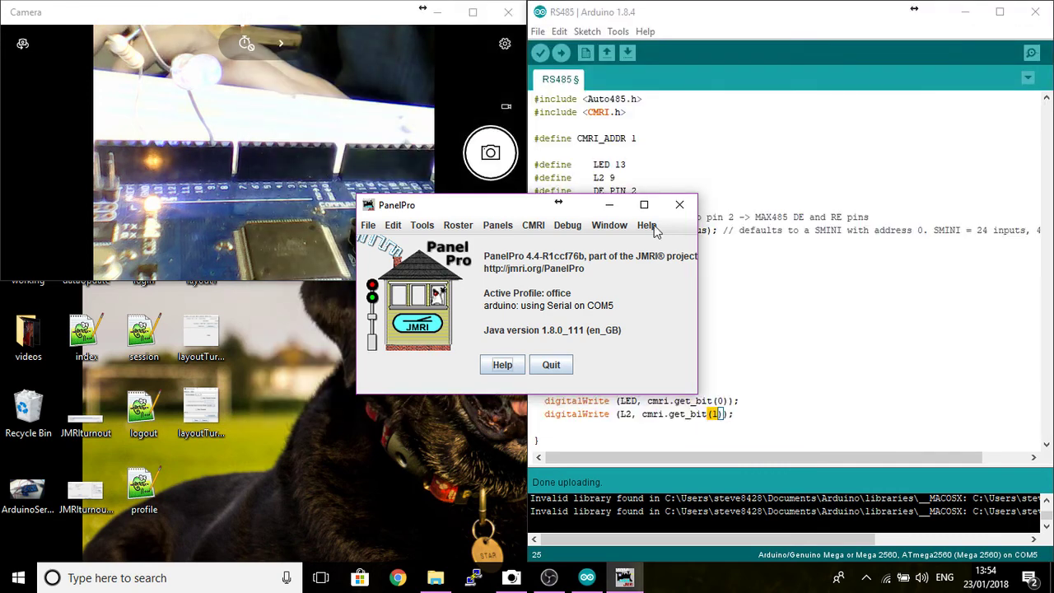
- List the C/MRI assignments of node 1, review its output bits and input bits, and close the list
{"action": "left_click", "coordinate": [537, 228]}
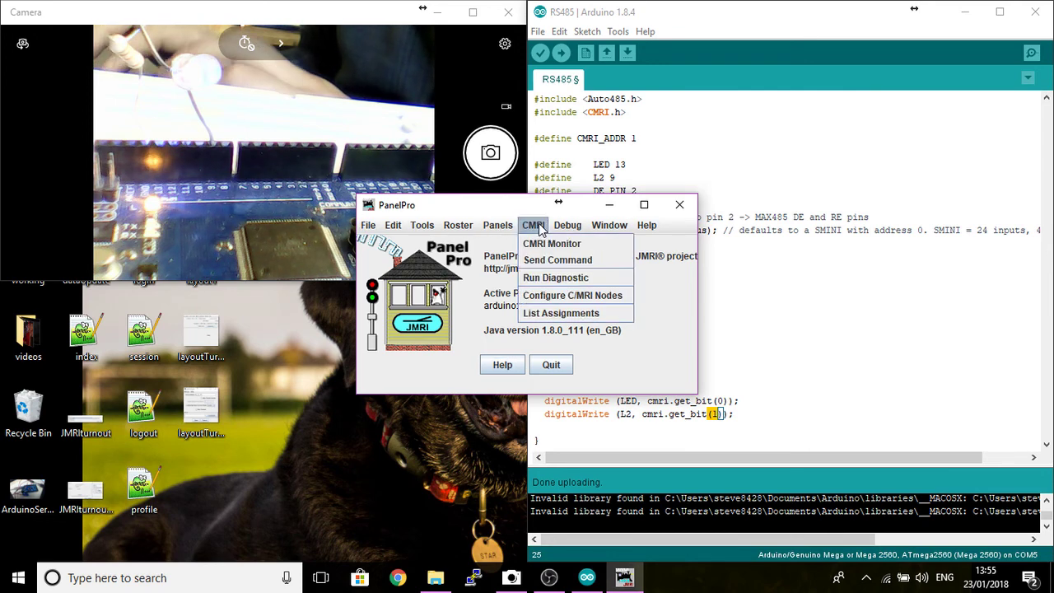
{"action": "left_click", "coordinate": [543, 313]}
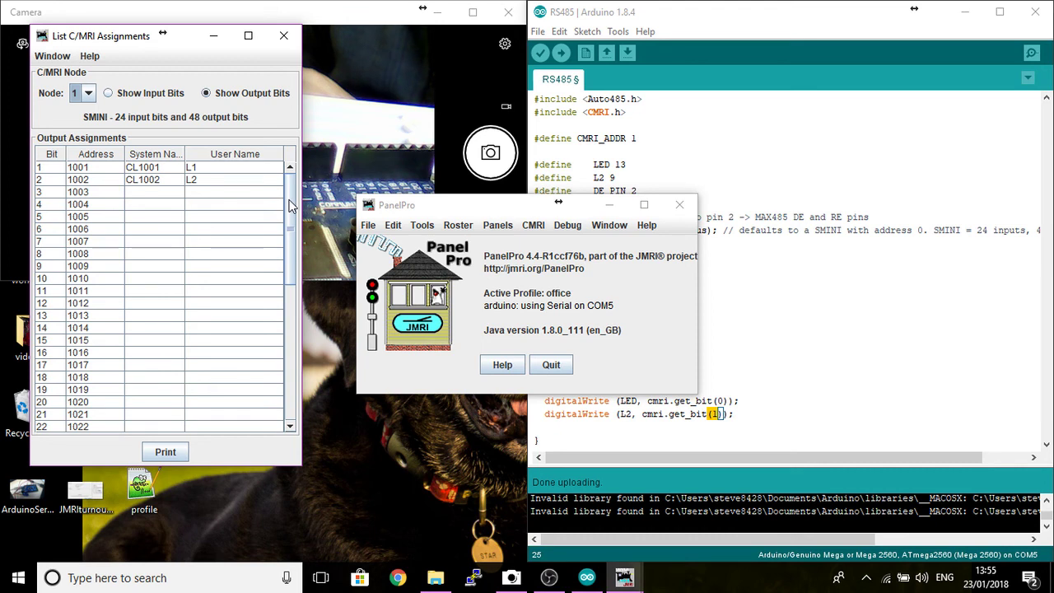
{"action": "left_click_drag", "start_coordinate": [289, 206], "coordinate": [289, 356]}
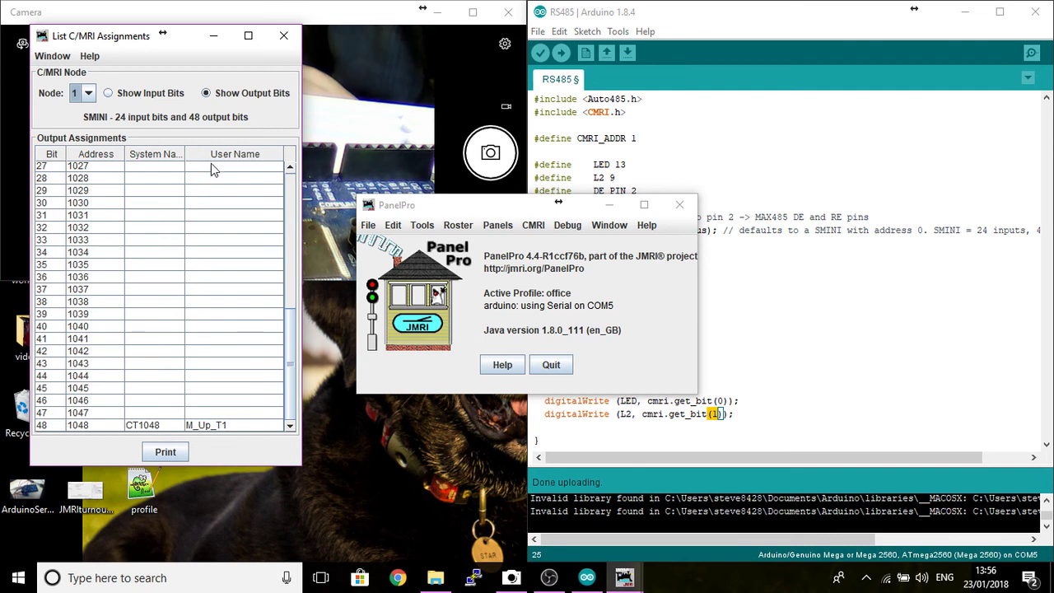
{"action": "left_click", "coordinate": [110, 94]}
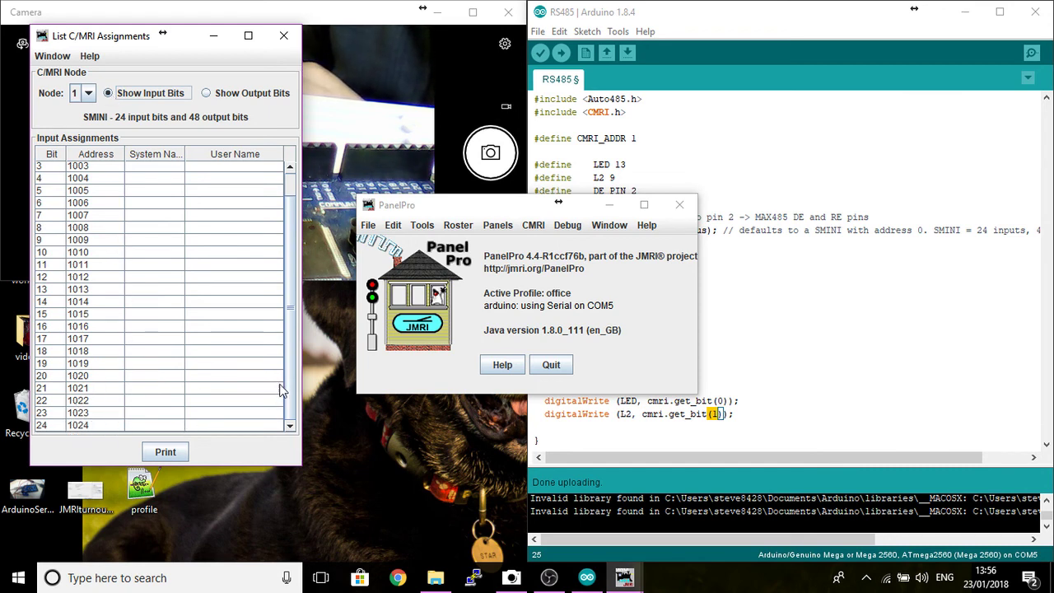
{"action": "scroll", "coordinate": [280, 391], "scroll_direction": "up", "scroll_amount": 1}
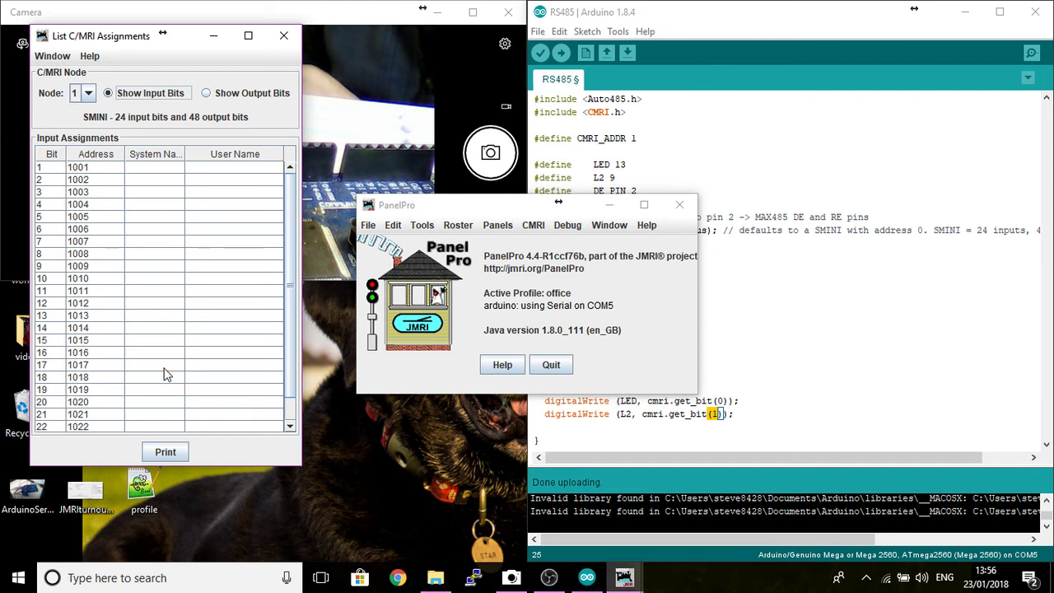
{"action": "left_click", "coordinate": [281, 36]}
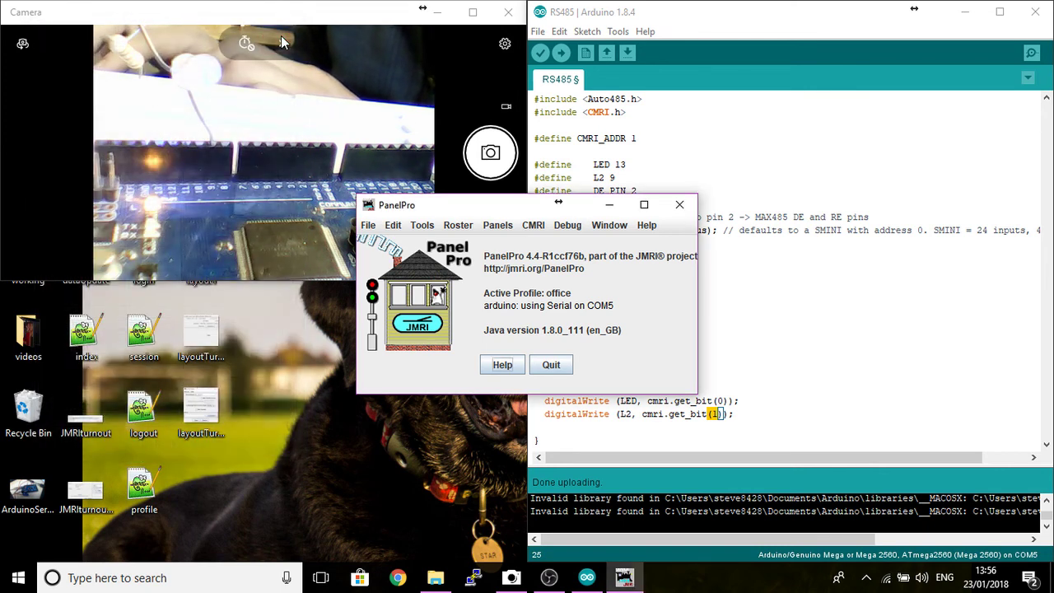